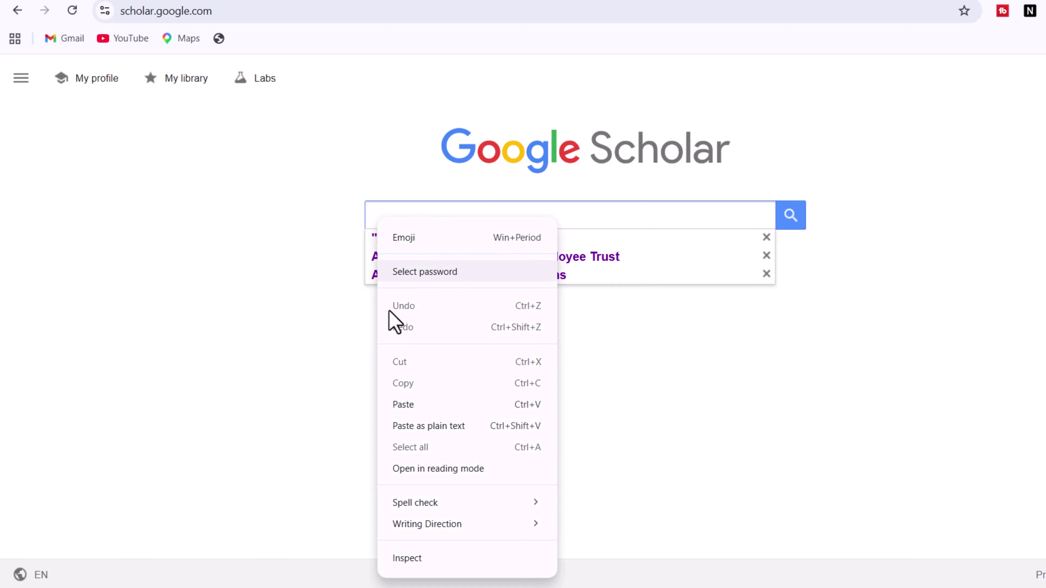
Search Google Scholar for "AI recruitment" AND employee trust, and separately for "artificial intelligence" AND recruitment effectiveness
left_click(402, 405)
left_click(786, 223)
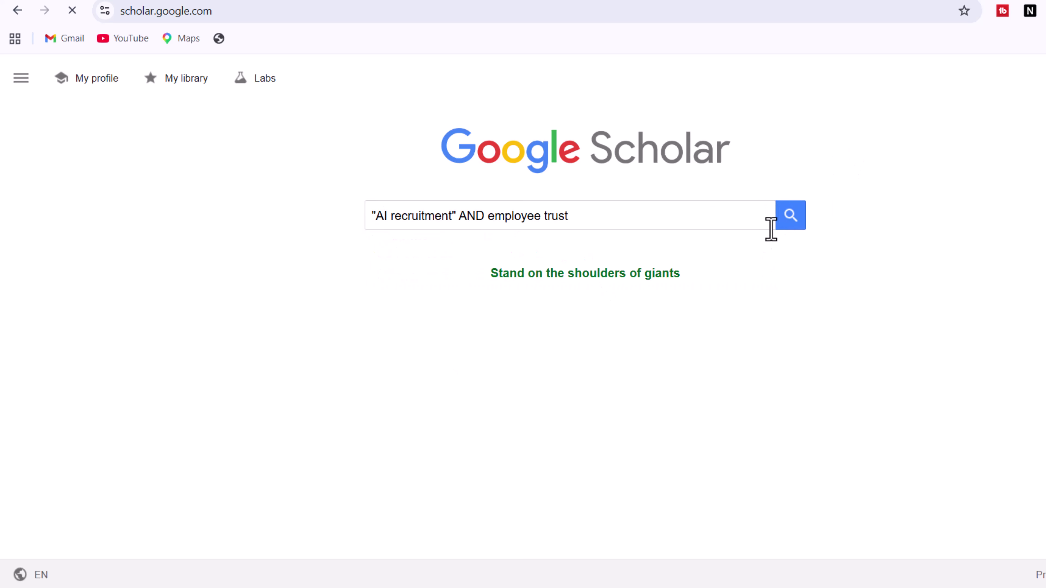
key("alt+Left")
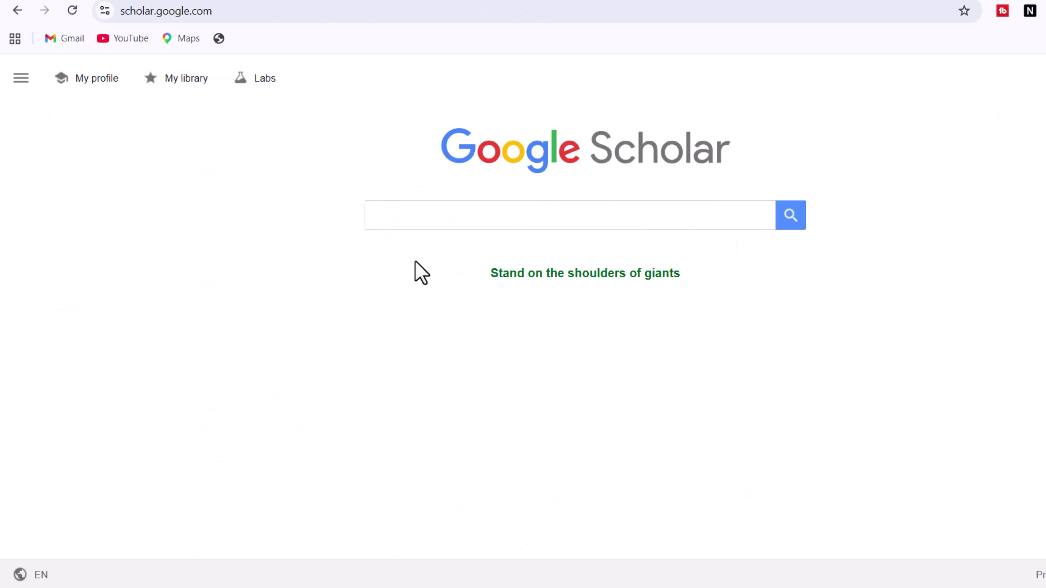
right_click(411, 212)
left_click(436, 395)
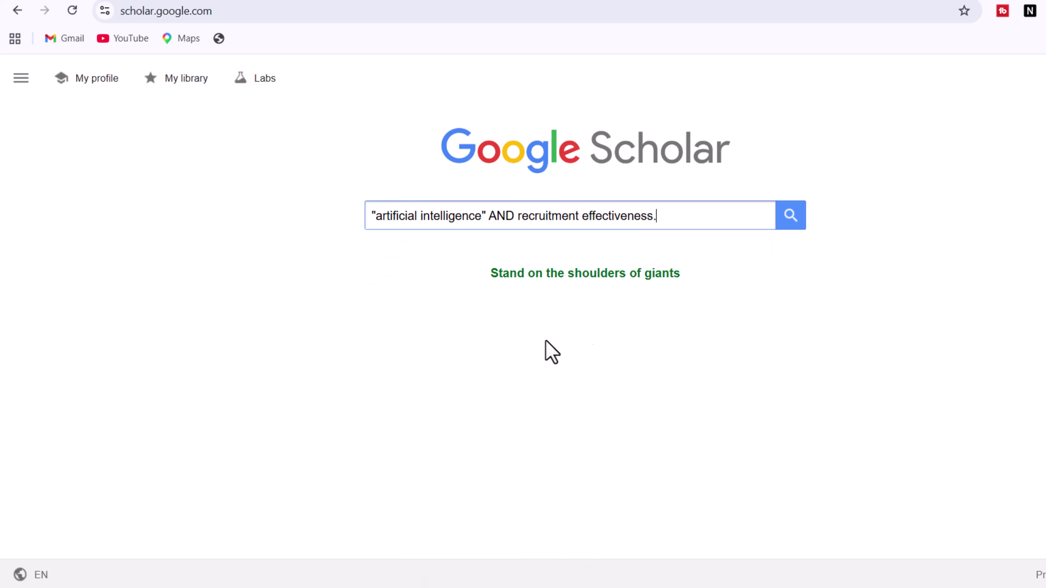
left_click(789, 222)
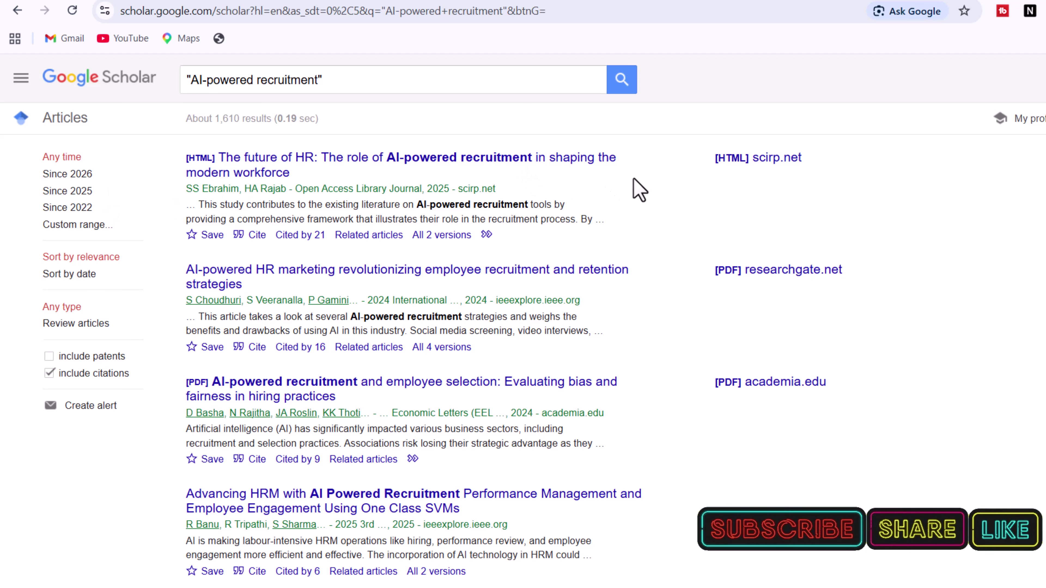
Look through the article results for the AI-powered recruitment, employee trust and recruitment effectiveness searches
scroll(731, 353, "down", 8)
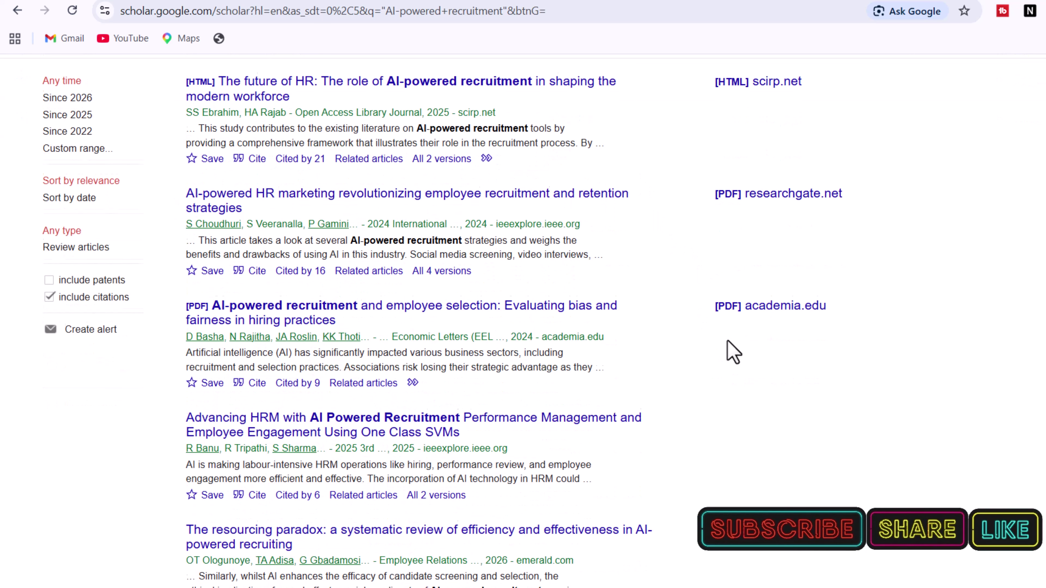
scroll(730, 344, "down", 6)
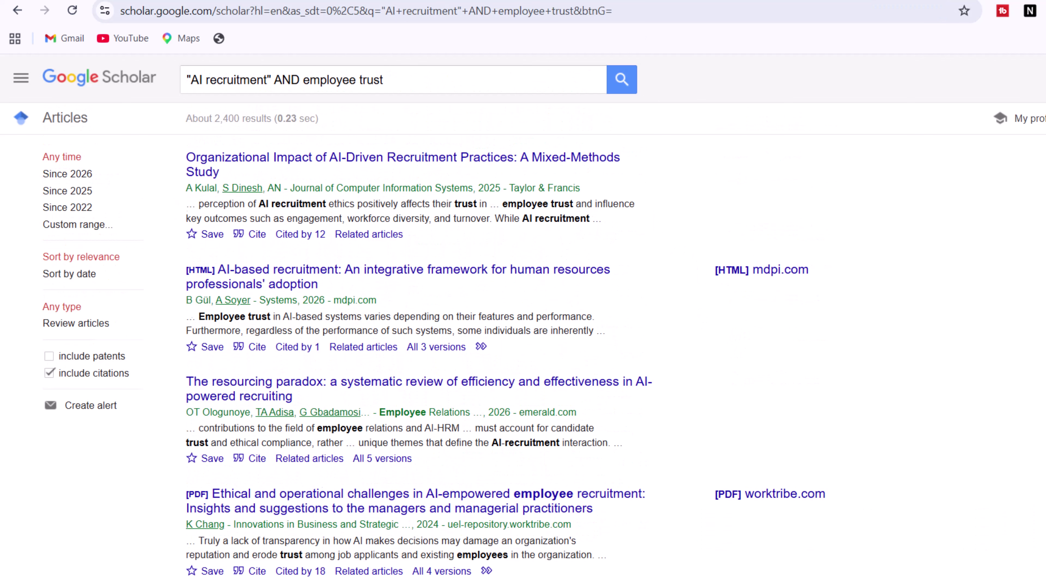
scroll(728, 273, "down", 5)
scroll(740, 358, "down", 8)
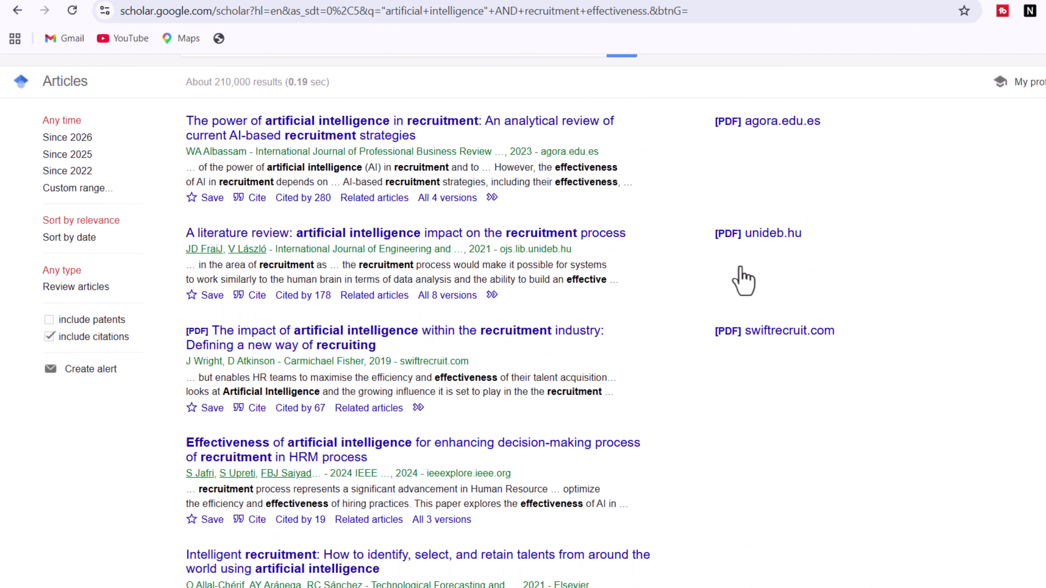
scroll(744, 280, "down", 20)
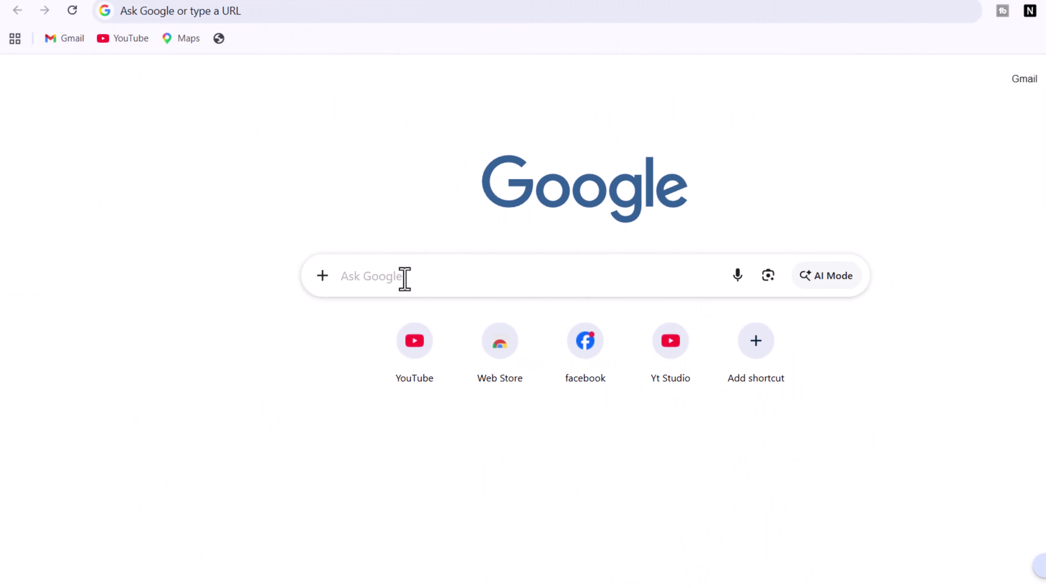
Search Google for notebooklm and open the Gemini Notebook application from its home page
left_click(404, 277)
type("n")
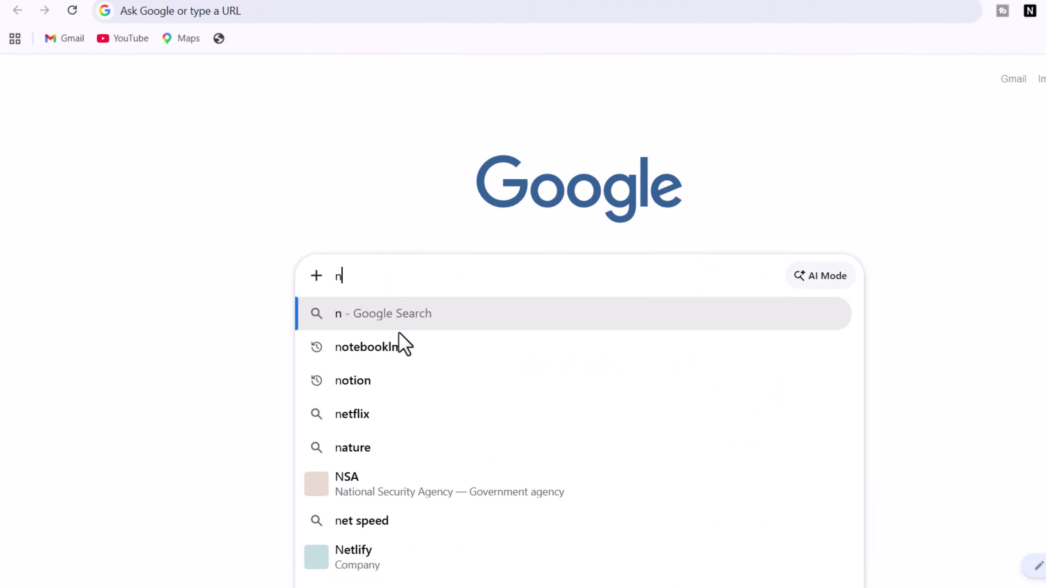
left_click(399, 345)
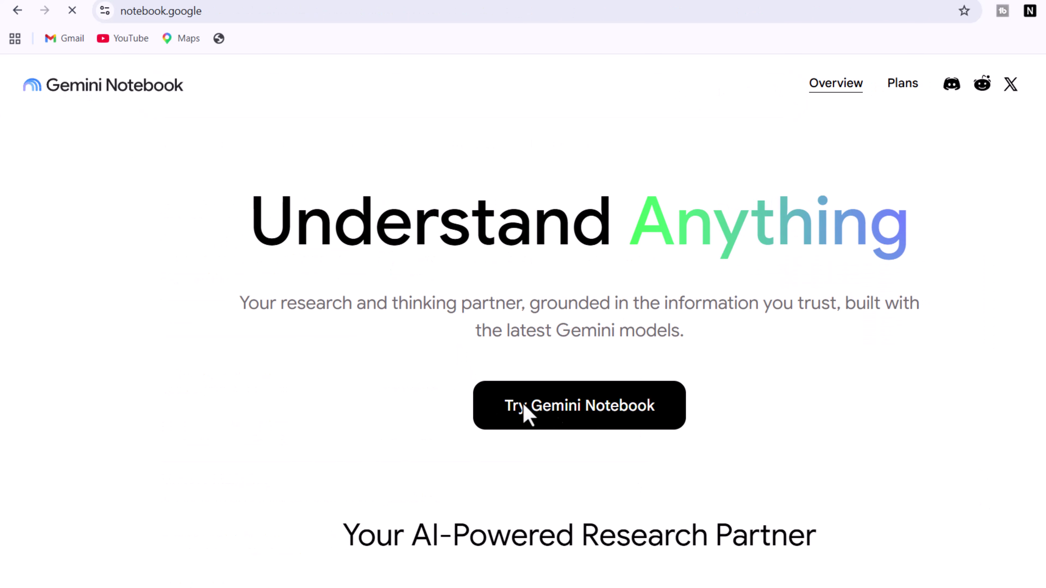
left_click(584, 405)
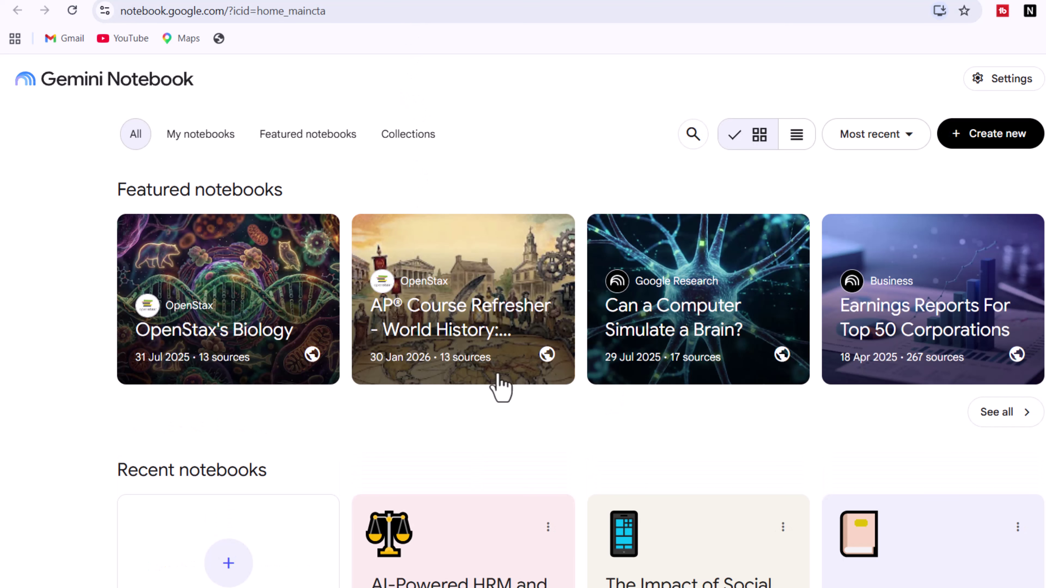
Create a new notebook and upload three PDFs from Downloads as sources: the 2025 artificial-intelligence paper, c8j3c12w20naf3 and ssrn-6002814
left_click(983, 140)
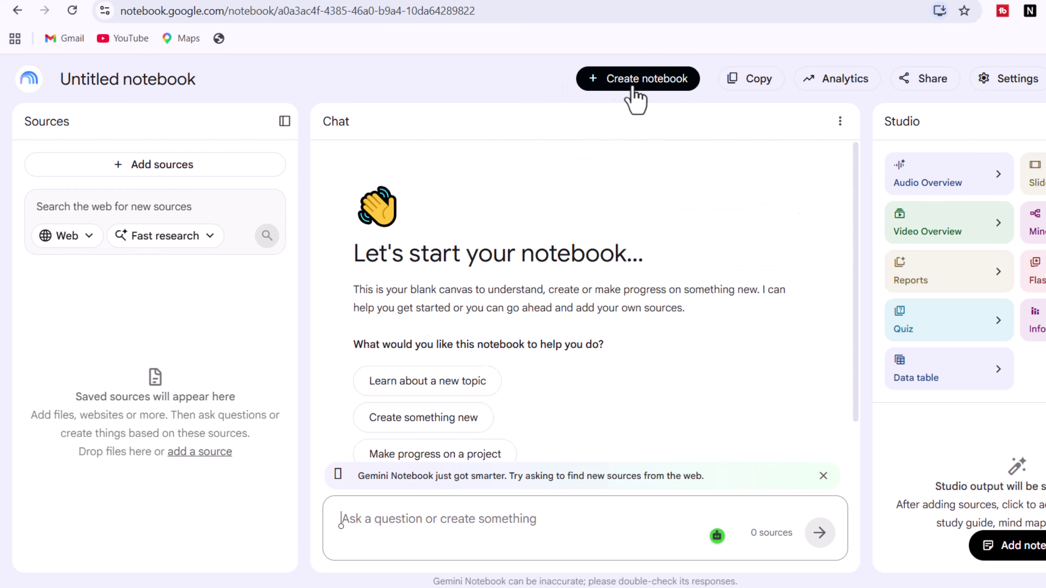
left_click(660, 83)
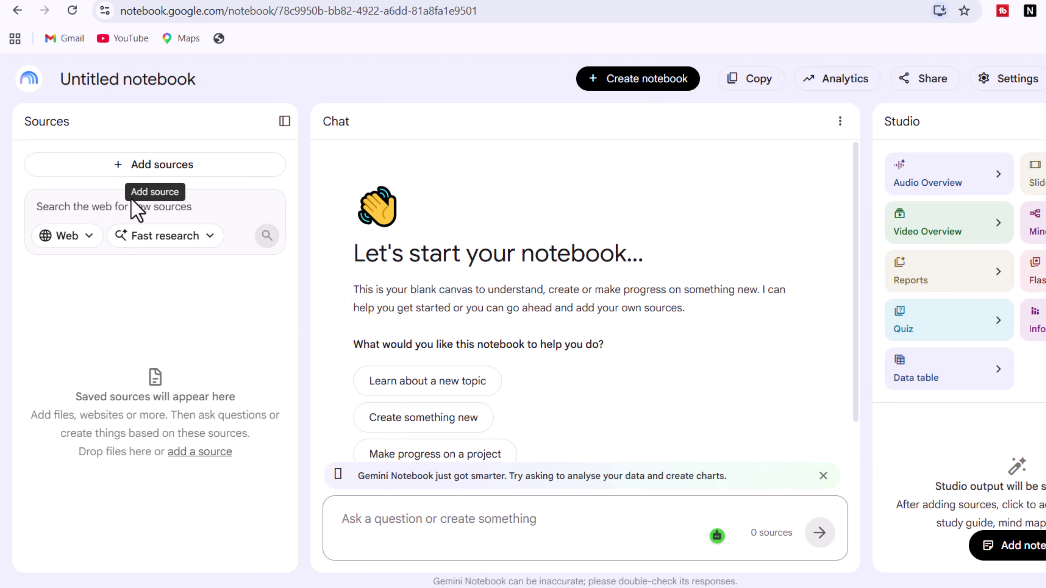
left_click(133, 187)
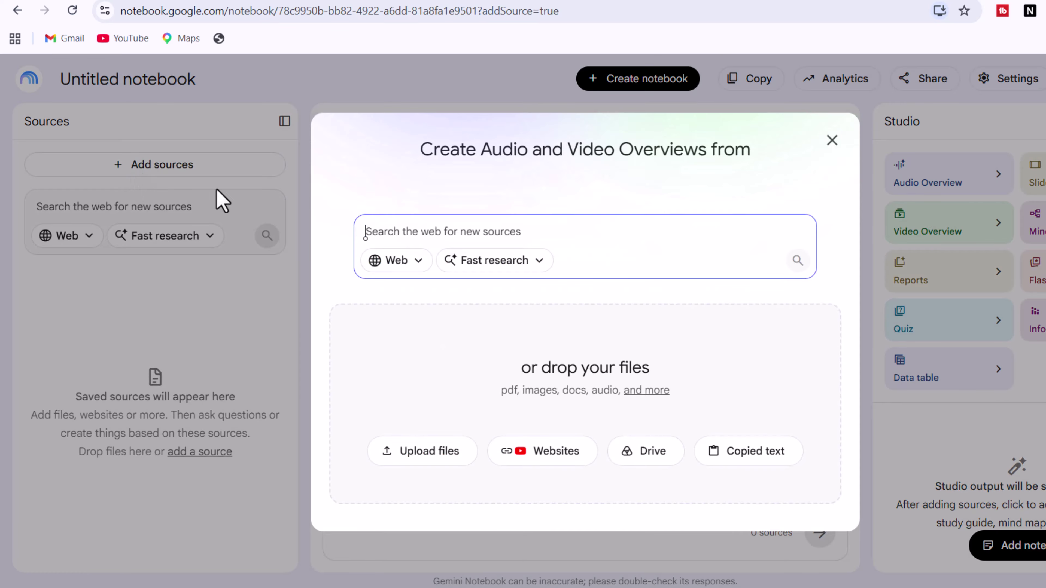
left_click(410, 470)
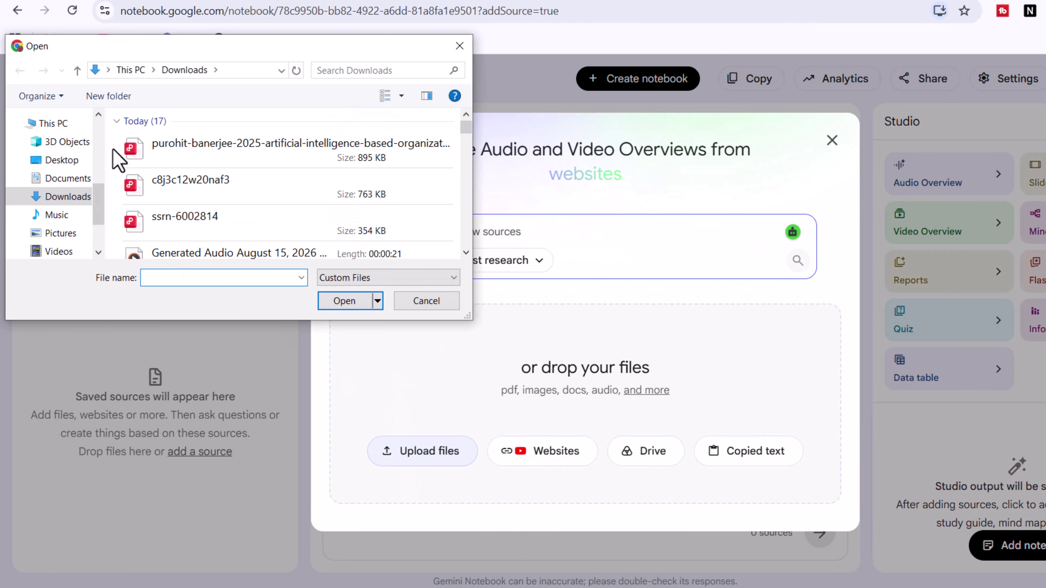
left_click_drag(113, 148, 149, 225)
left_click(329, 304)
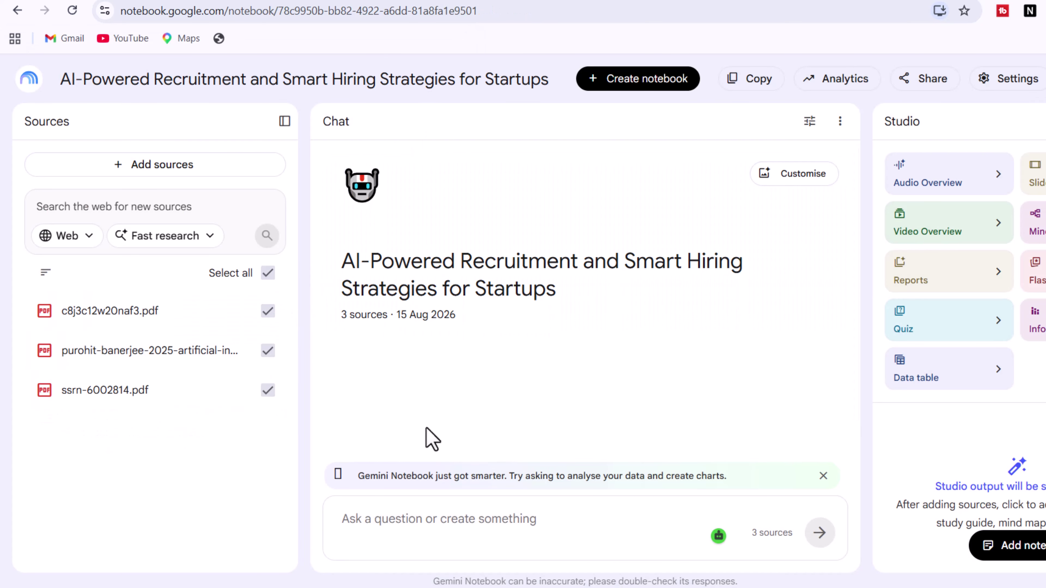
Ask the notebook chat "What are the major themes across these studies?"
right_click(427, 523)
left_click(449, 351)
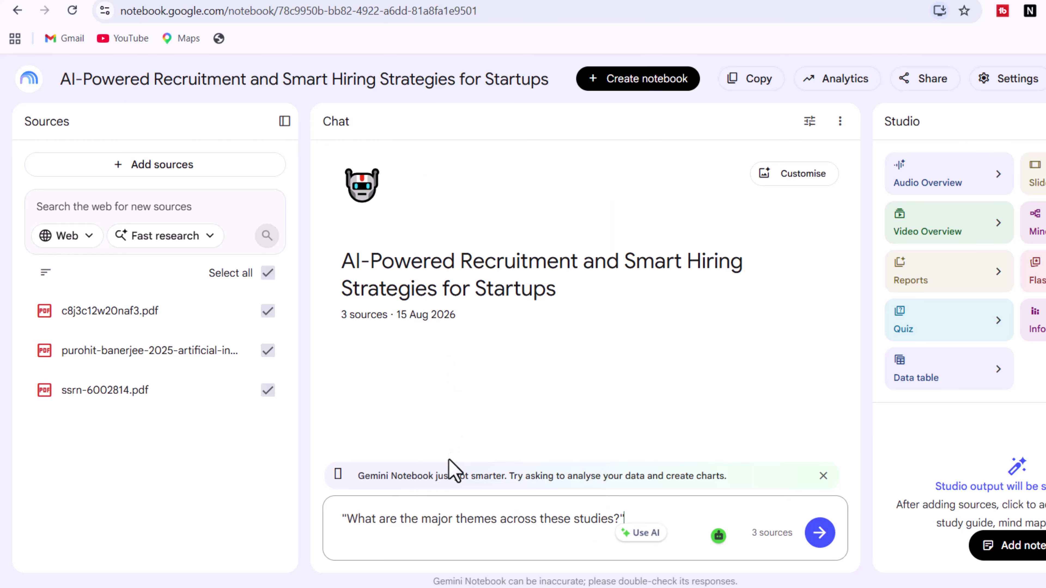
left_click_drag(629, 515, 361, 519)
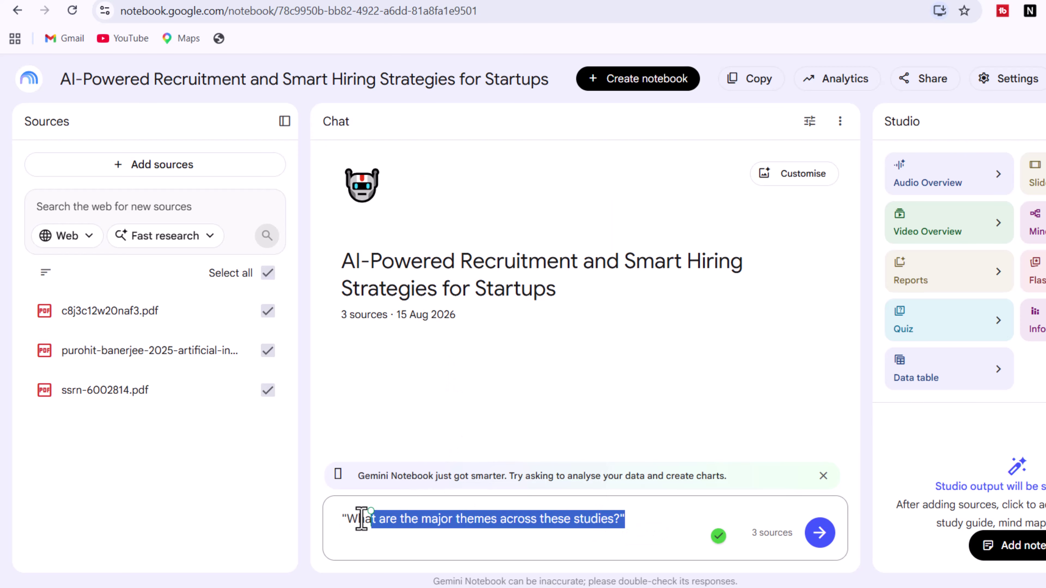
left_click(820, 534)
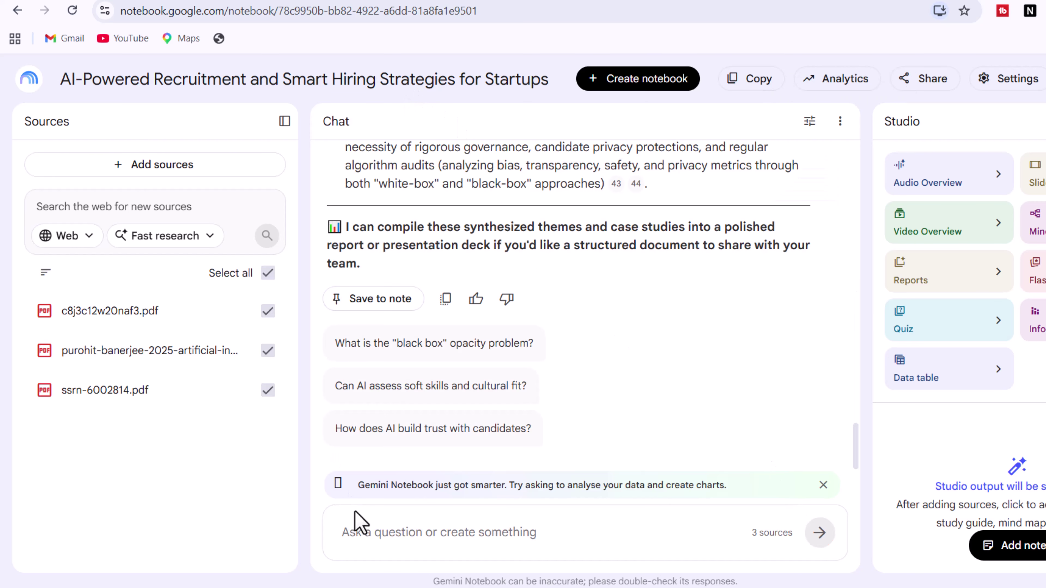
Ask "Which variables are studied most frequently?" and "Which variables or relationships appear to be less explored?", and read through the answer
right_click(355, 531)
left_click(396, 355)
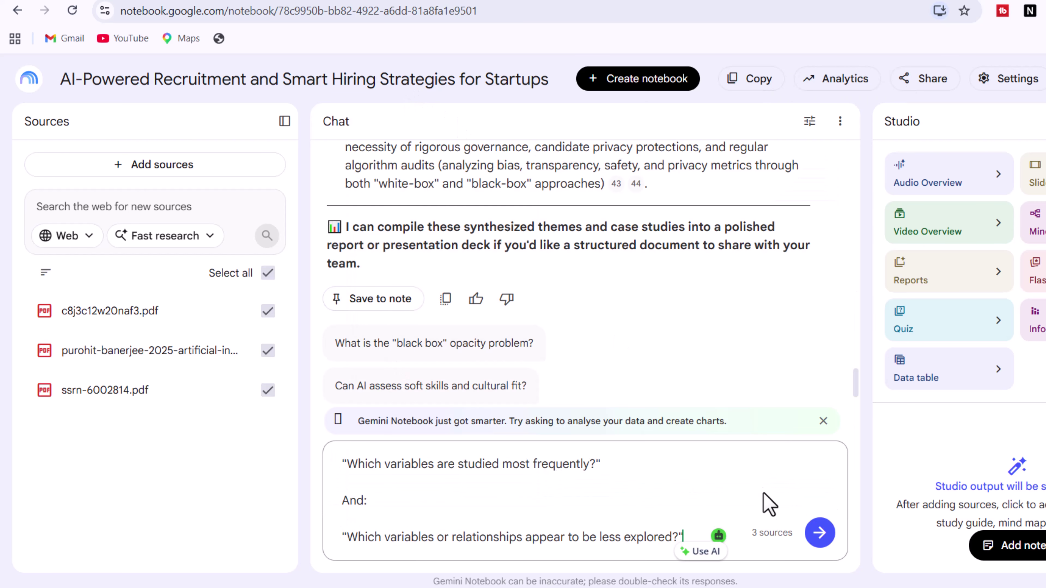
left_click(819, 534)
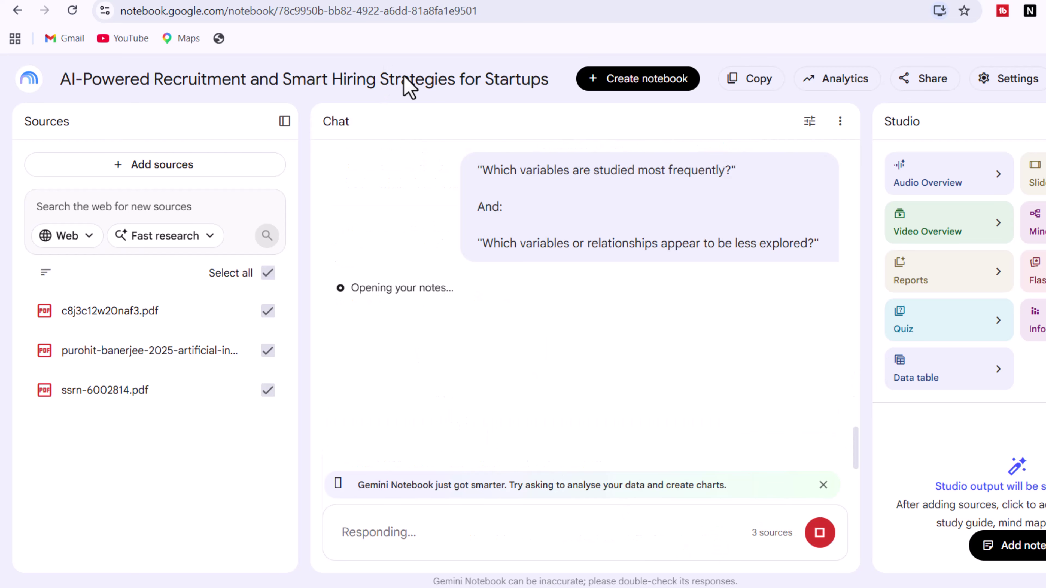
scroll(422, 152, "down", 15)
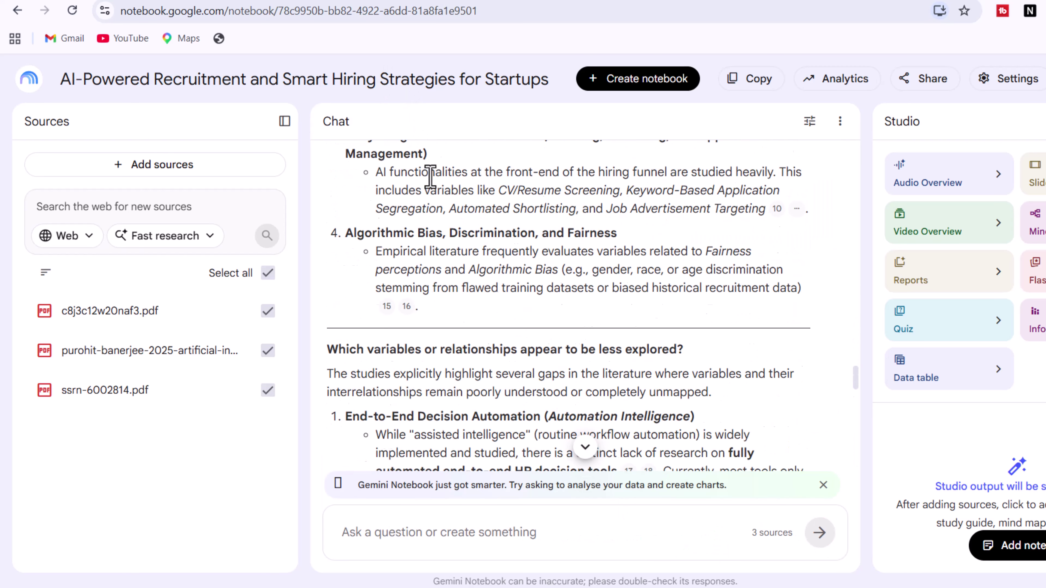
scroll(457, 336, "down", 1)
Ask "What limitations are repeatedly mentioned across these studies?" and "What future research directions do the authors recommend?", and read through the answer
left_click(354, 534)
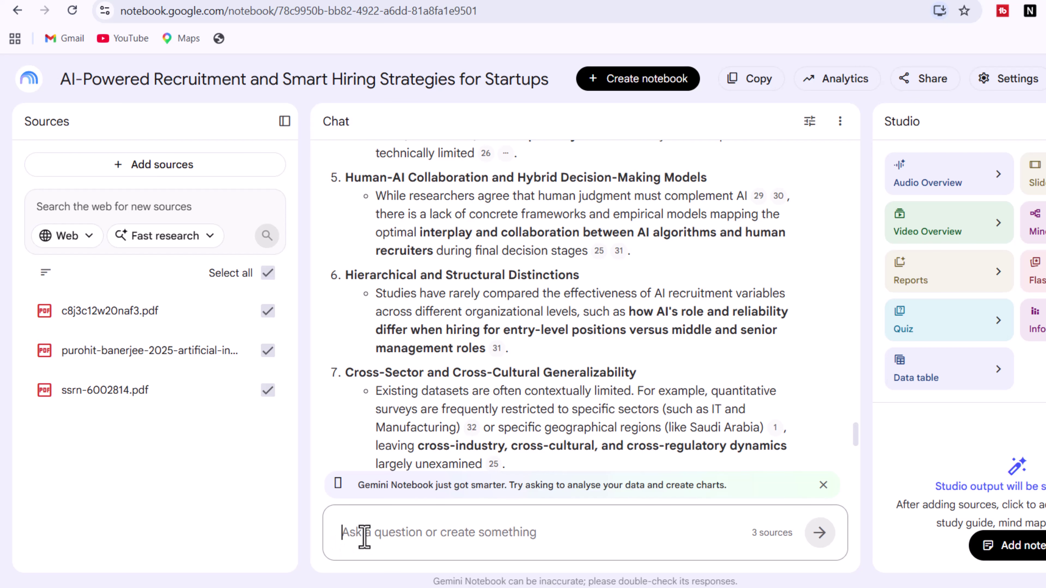
right_click(362, 529)
left_click(405, 362)
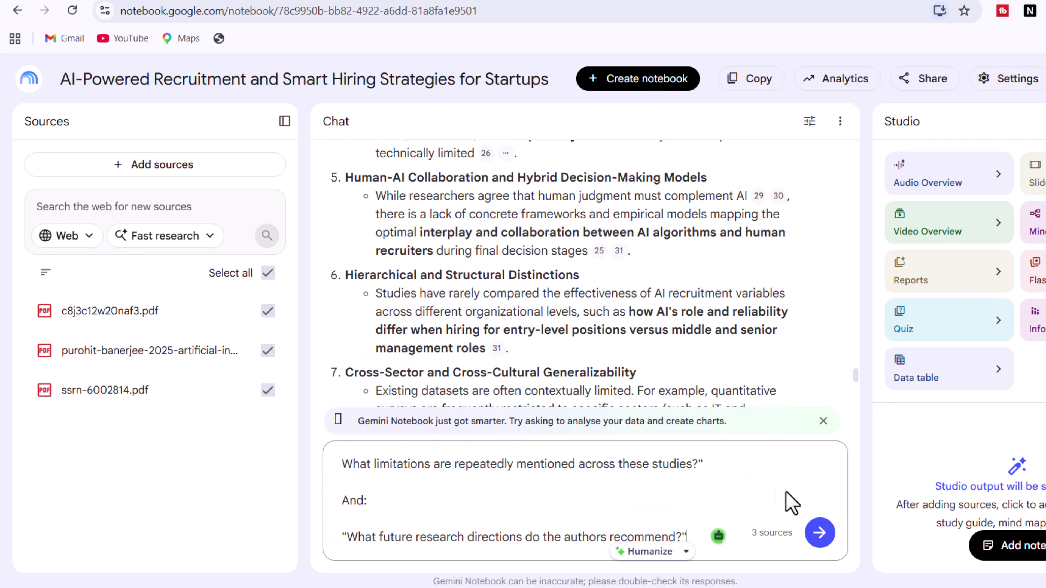
left_click(819, 534)
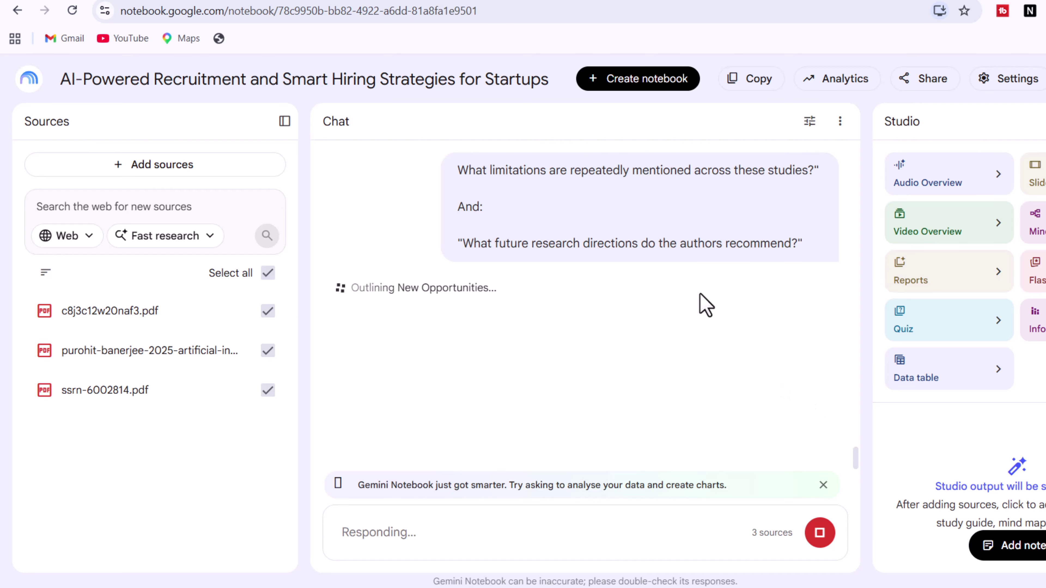
scroll(457, 334, "down", 15)
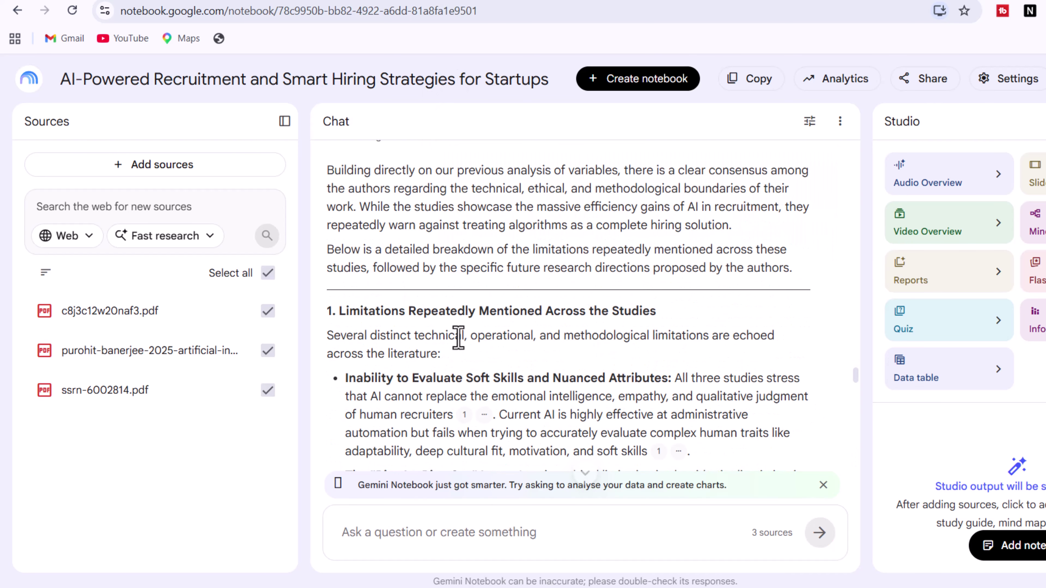
scroll(460, 340, "down", 12)
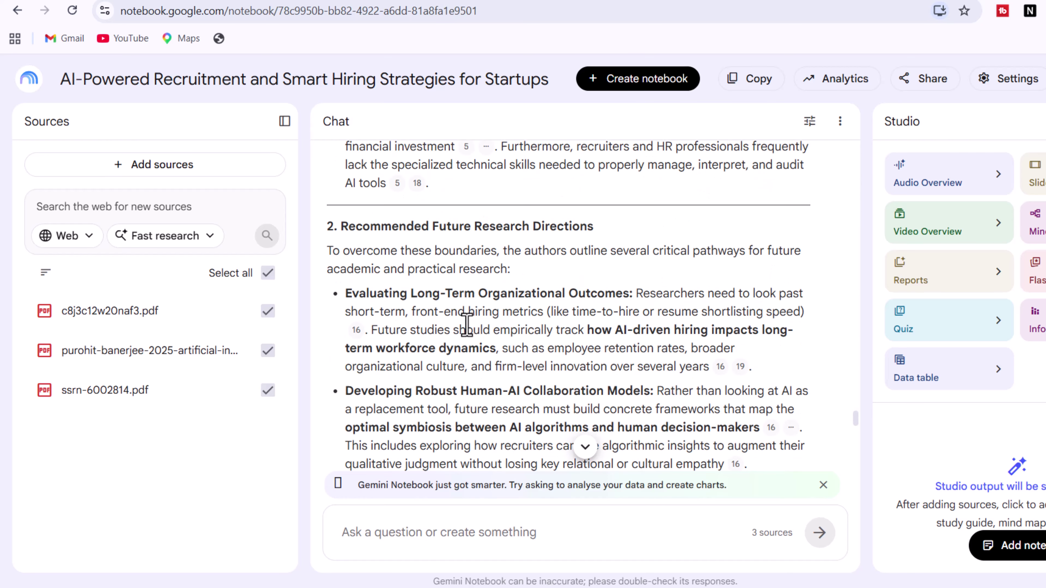
scroll(467, 325, "down", 5)
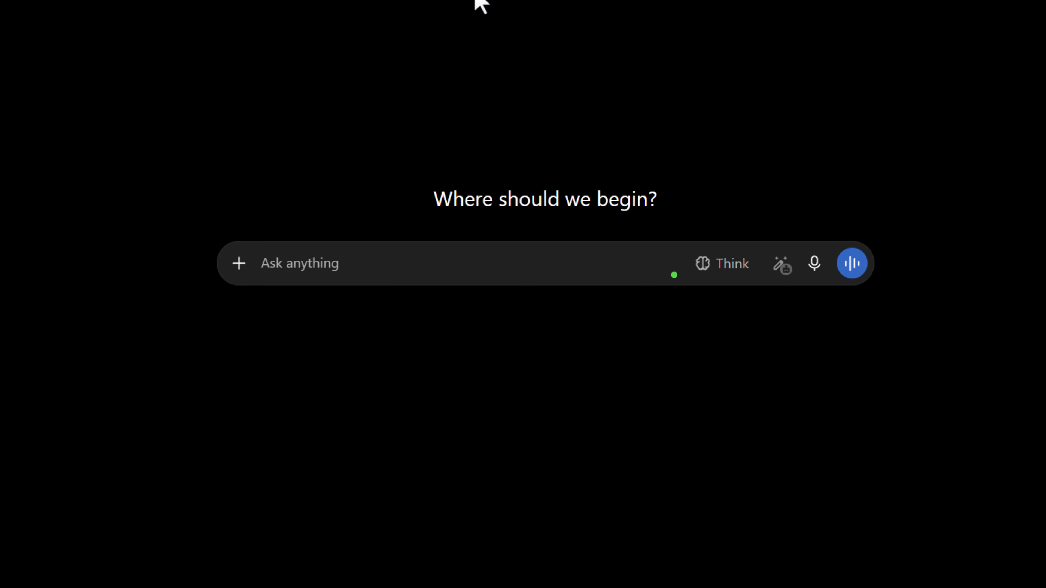
In ChatGPT, enter the research-supervisor prompt to identify theoretical, methodological, contextual, population, geographical and variable gaps based only on the provided evidence and notes
left_click(341, 267)
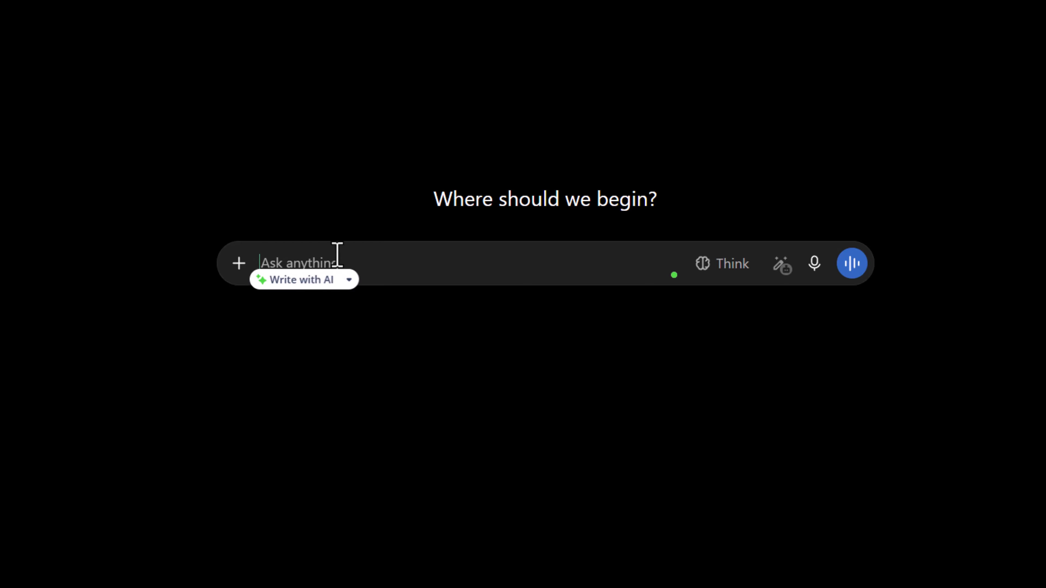
right_click(339, 259)
left_click(349, 371)
type("Act as an experienced research supervisor. Based only on the evidence and notes I provide, identify potential theoretical, methodological, contextual, population, geographical, and variable gaps. For each potential gap, explain which studies support it and what further investigation may be needed. Do not invent citations or claim that a gap is established without sufficient evidence.")
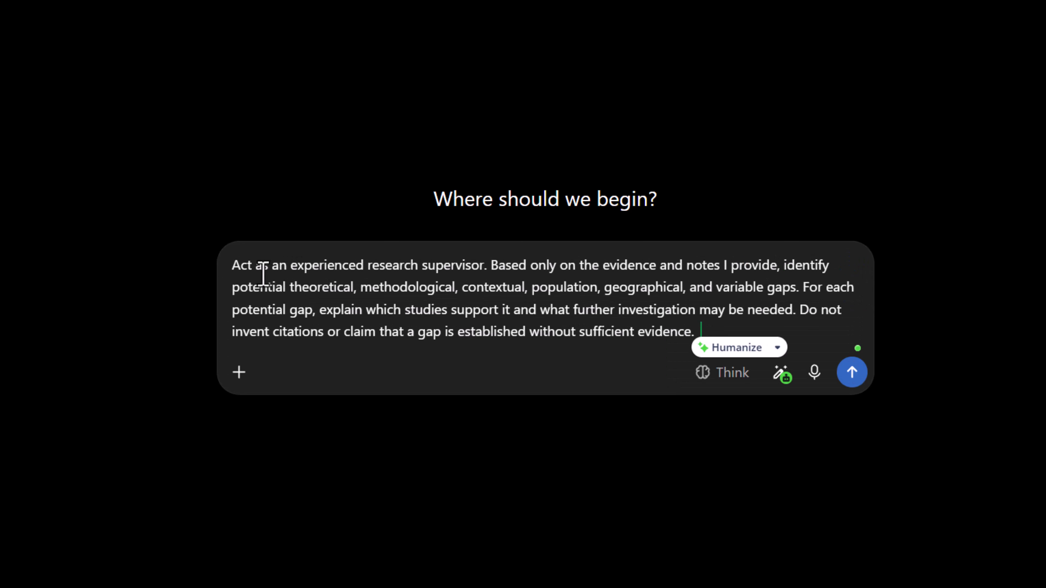
left_click_drag(236, 266, 783, 265)
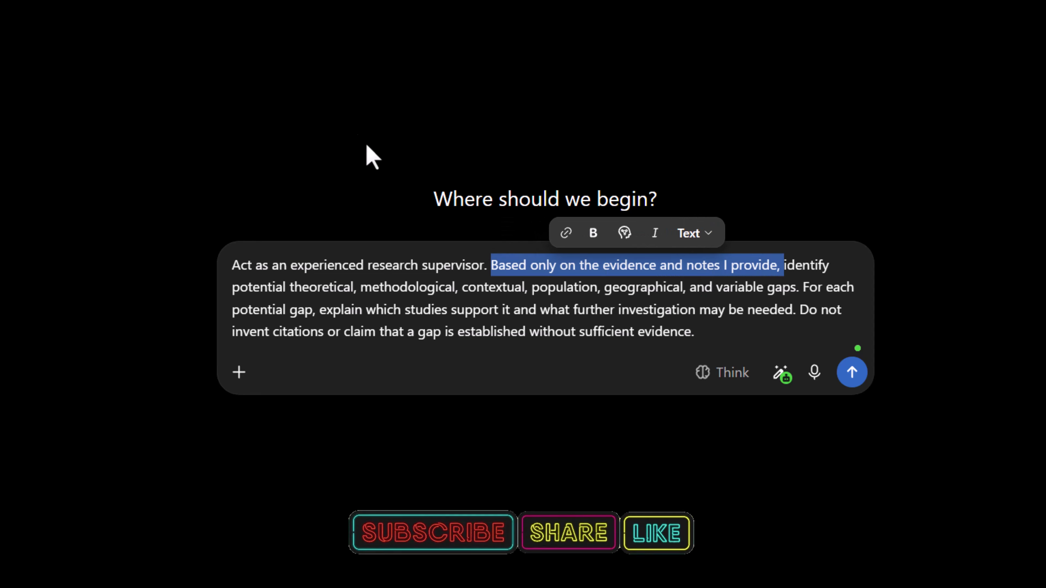
Attach the three research PDFs to the ChatGPT prompt and dismiss the storage notice
key("ctrl+v")
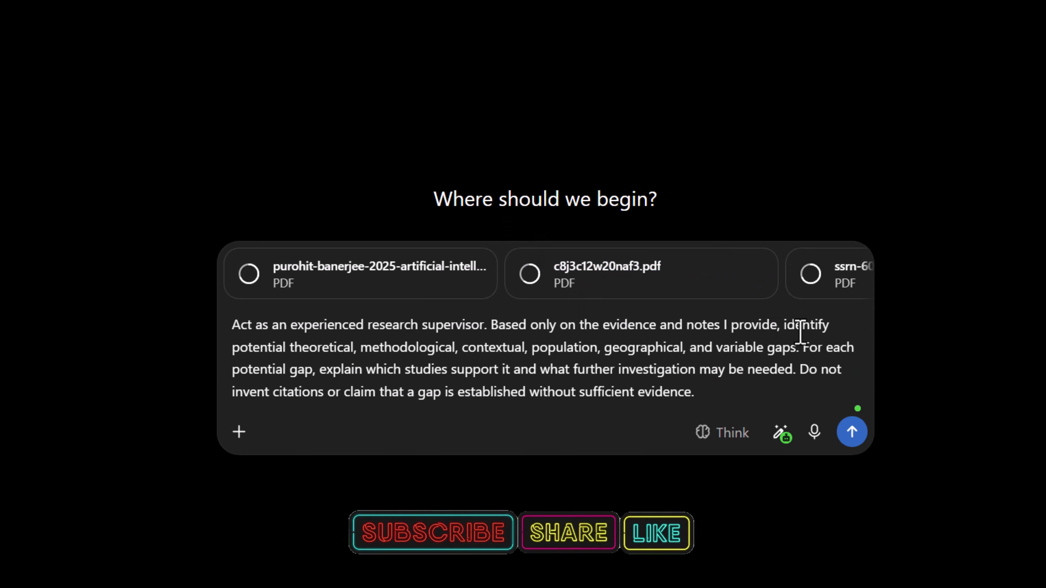
left_click_drag(778, 325, 529, 347)
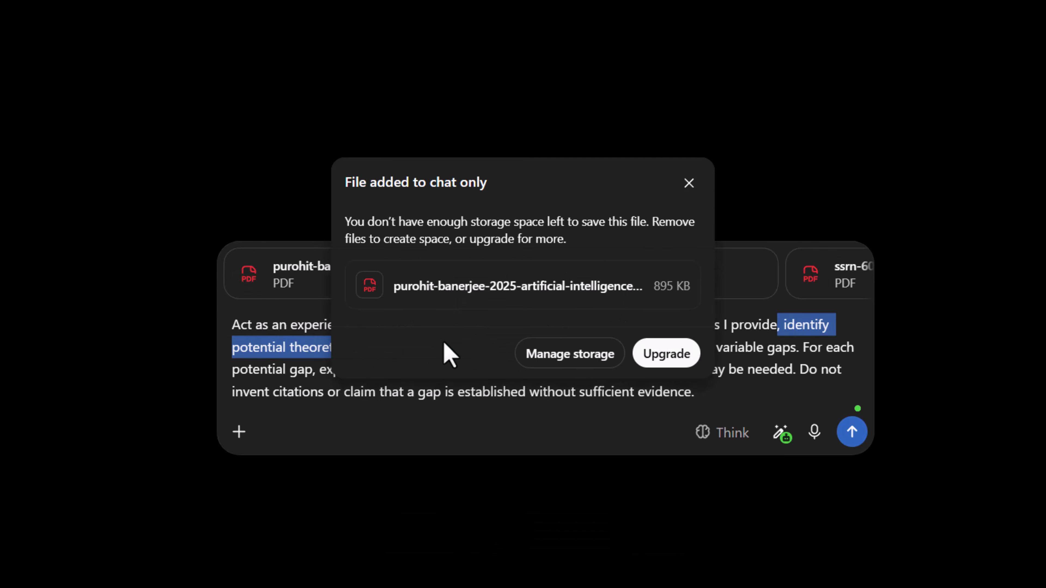
left_click(687, 184)
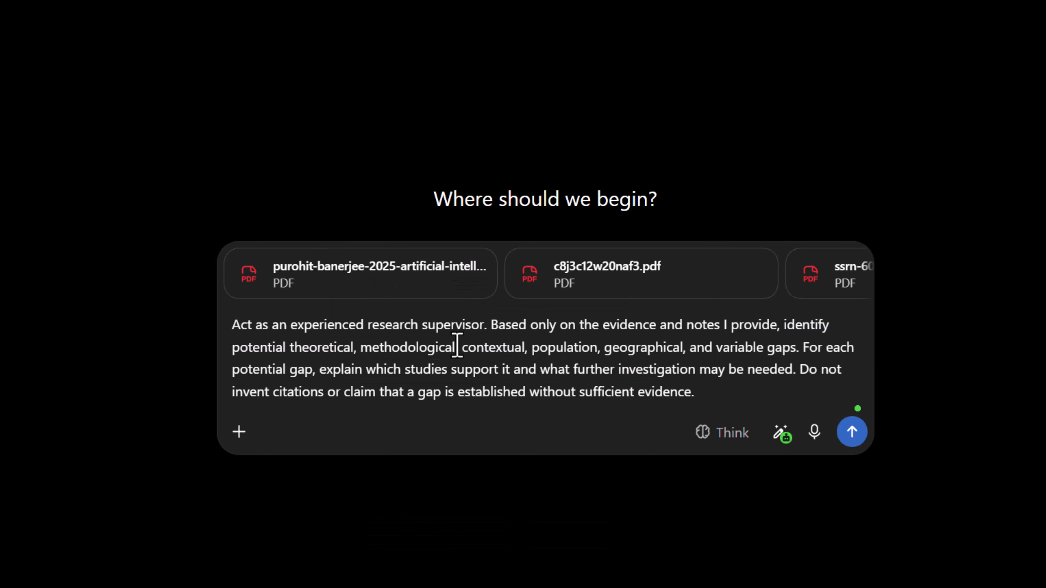
double_click(539, 348)
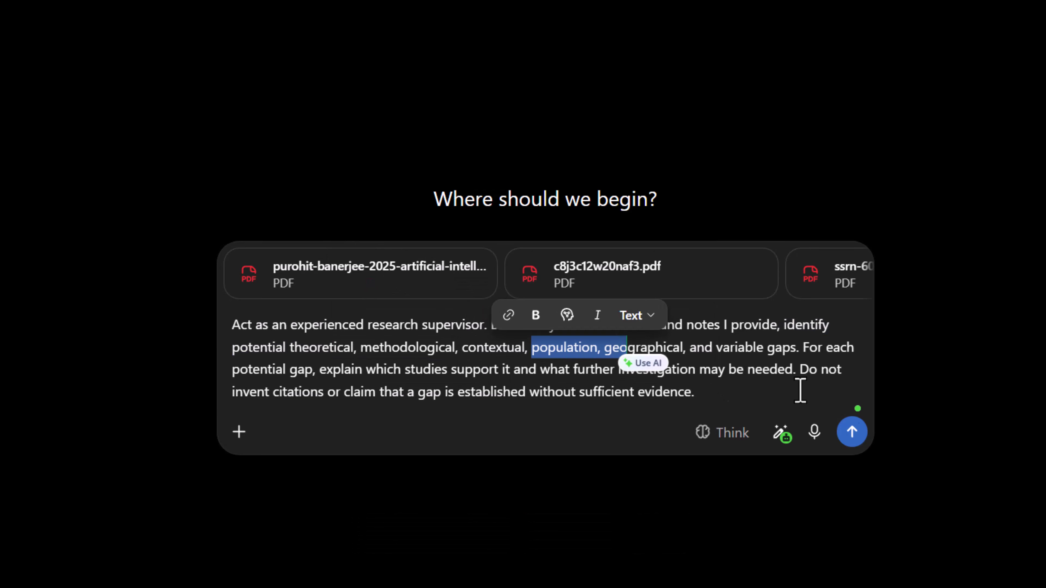
Submit the research-supervisor prompt with the attached PDFs and read the answer from the theoretical gap through the methodological gap
left_click(851, 431)
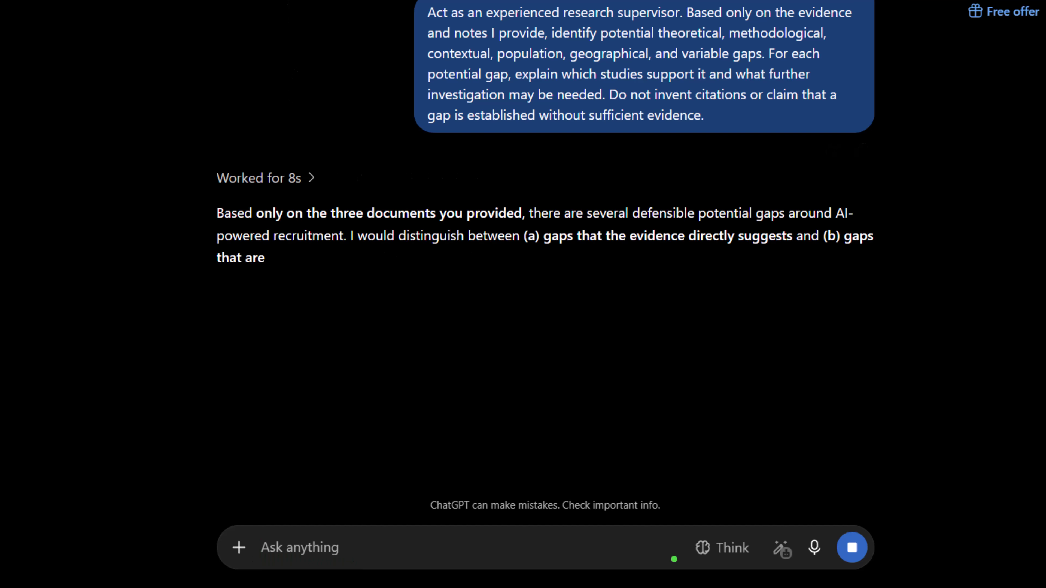
scroll(313, 221, "down", 4)
scroll(313, 221, "down", 12)
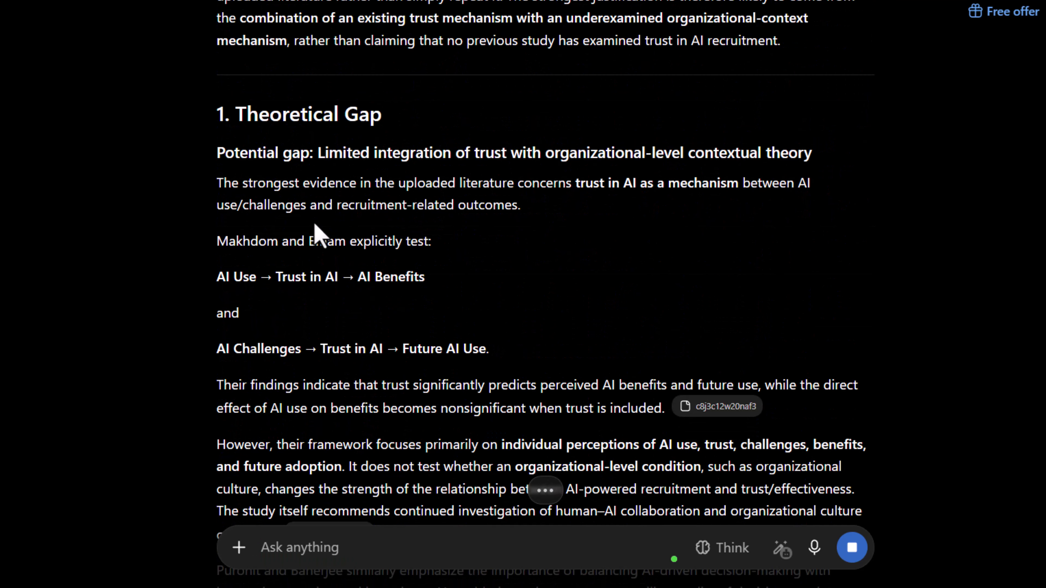
scroll(317, 222, "down", 9)
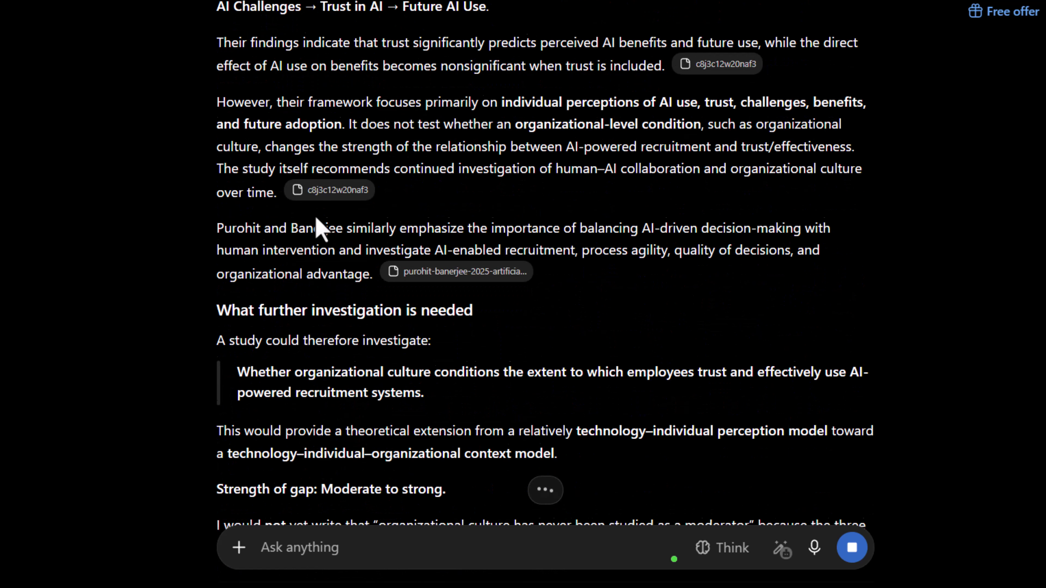
scroll(321, 222, "down", 18)
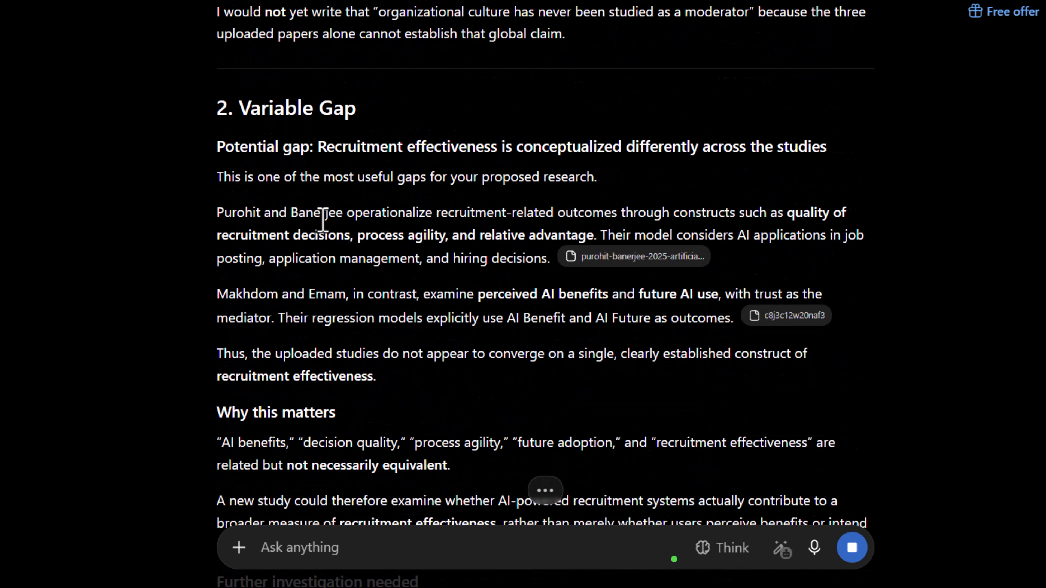
scroll(323, 222, "down", 20)
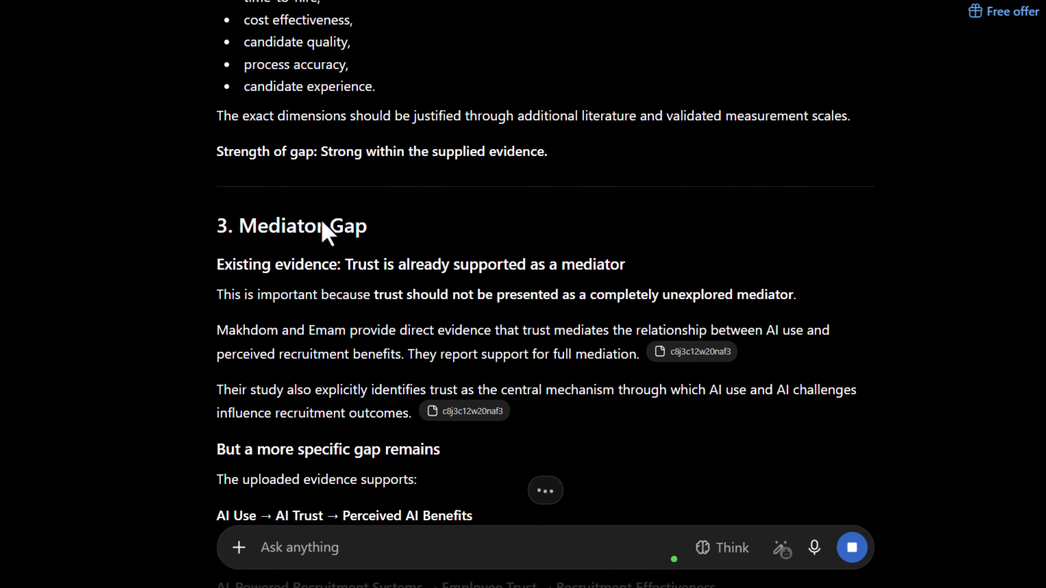
scroll(326, 231, "down", 20)
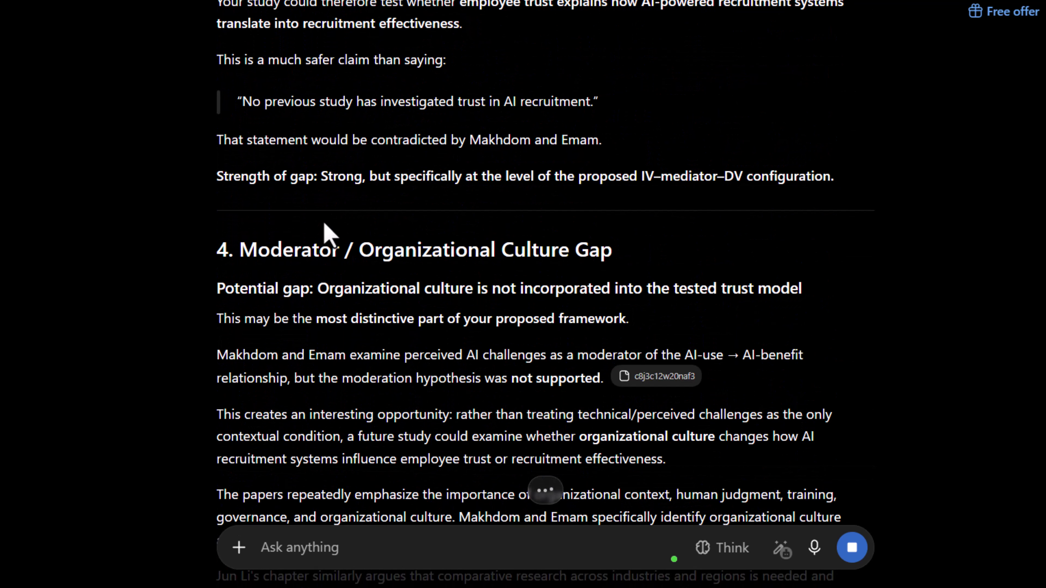
scroll(328, 235, "down", 19)
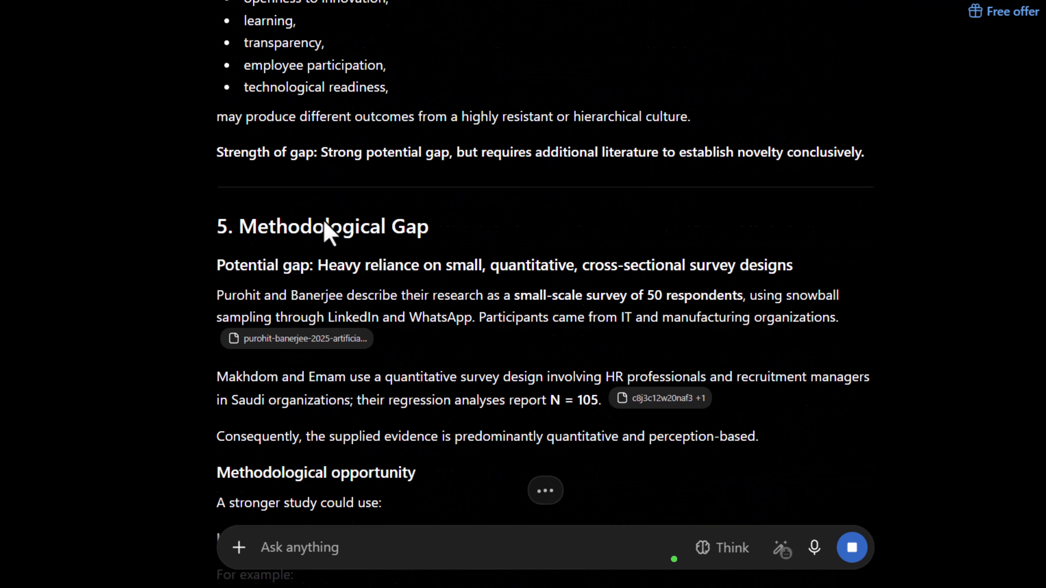
Examine the remaining gaps from population and geography onward, the overall gap assessment and the closing recommendation on how to position the gap
scroll(324, 232, "down", 19)
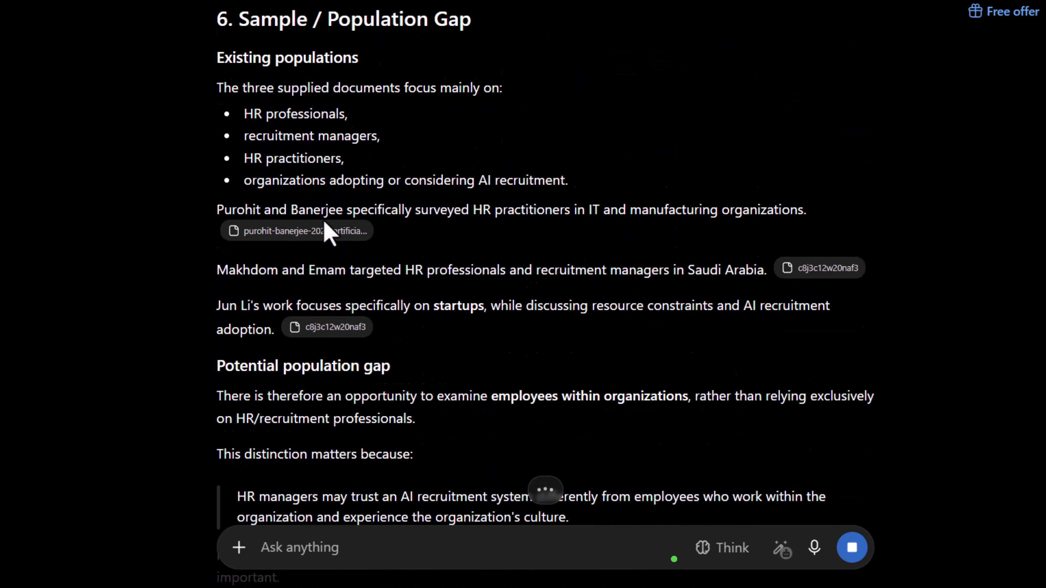
scroll(325, 230, "down", 20)
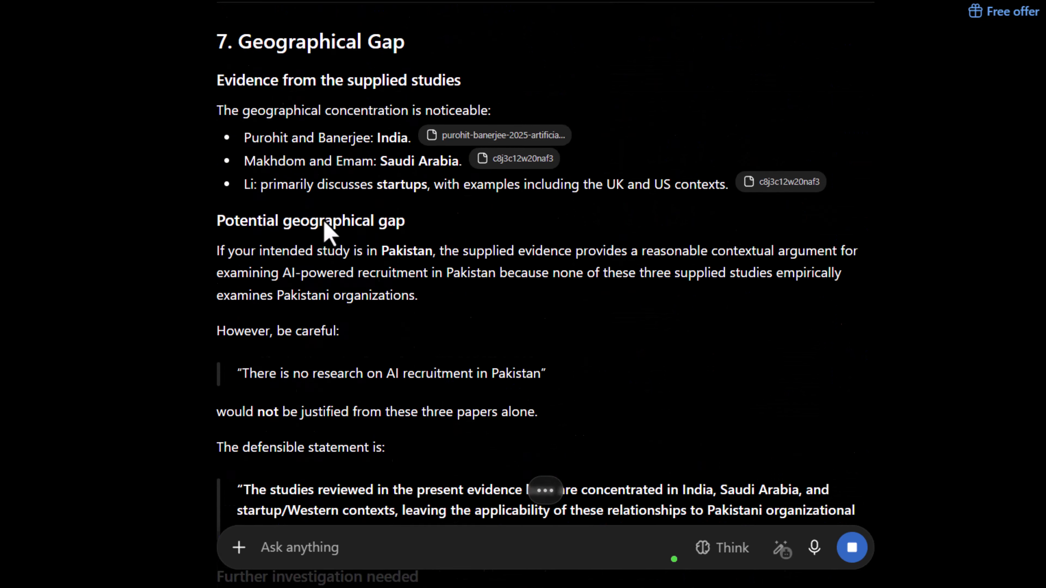
scroll(328, 235, "down", 20)
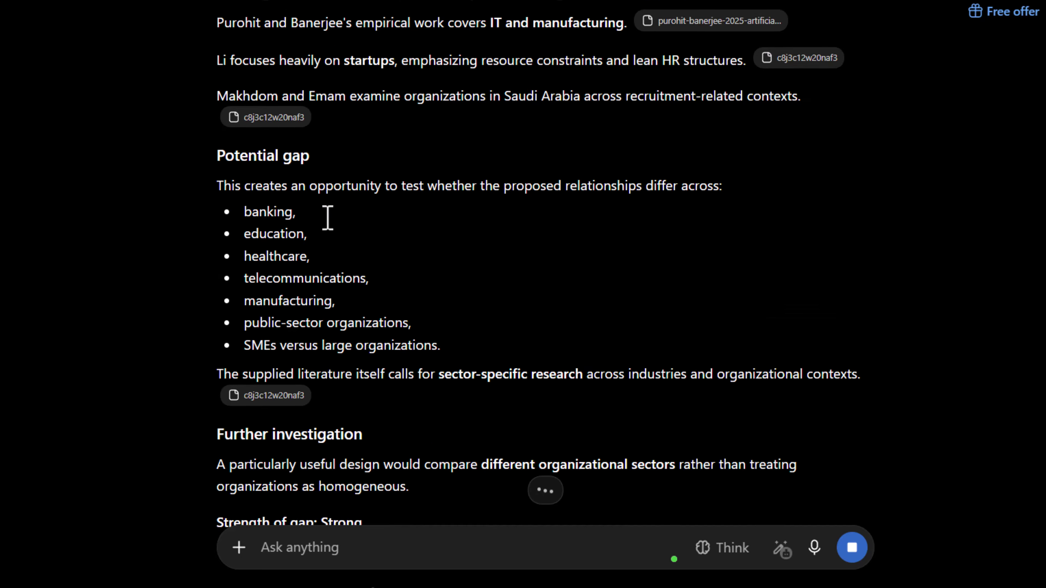
scroll(329, 232, "down", 20)
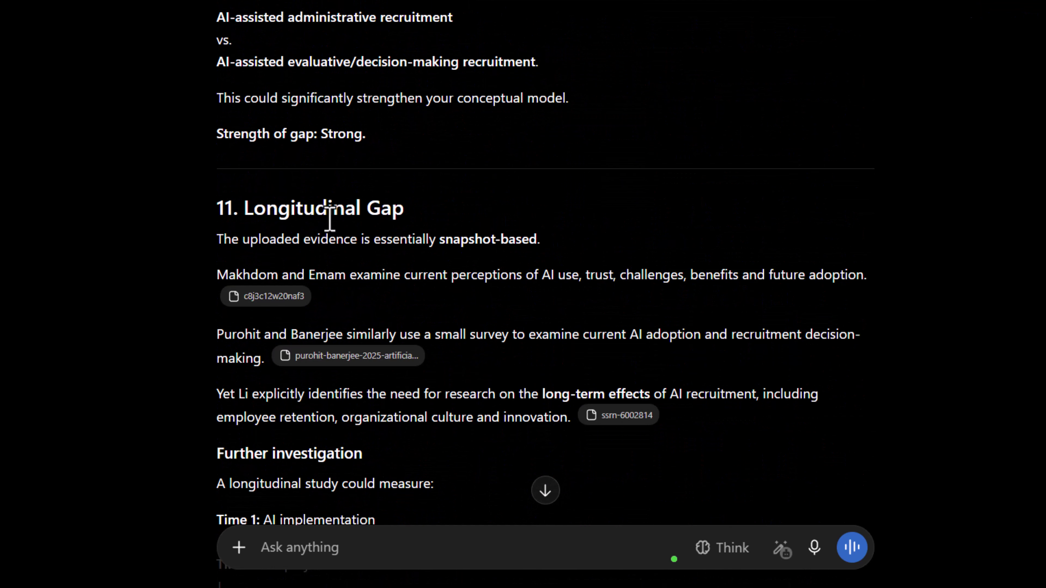
scroll(329, 221, "down", 18)
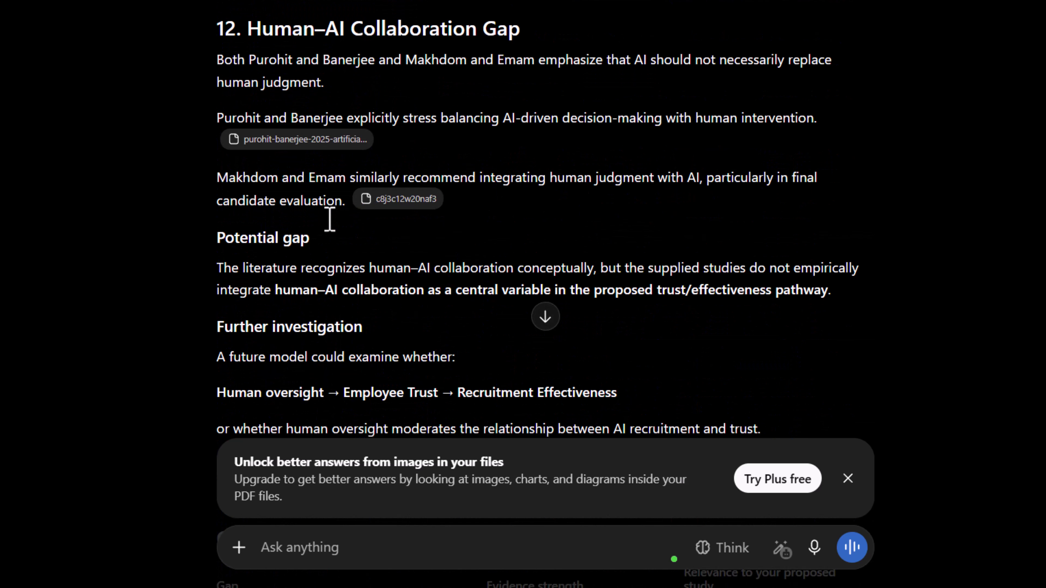
scroll(329, 221, "down", 12)
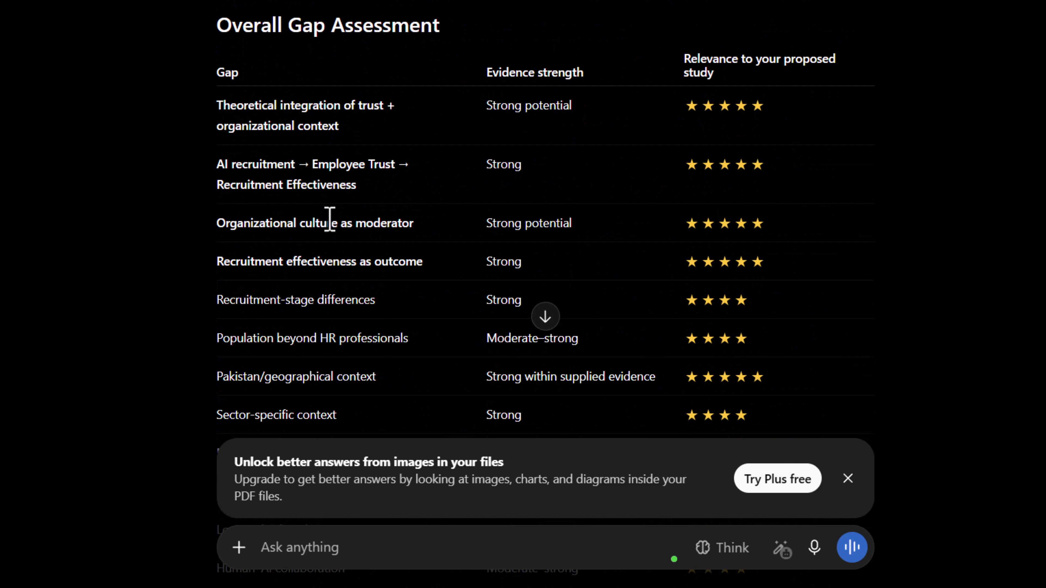
scroll(330, 220, "down", 16)
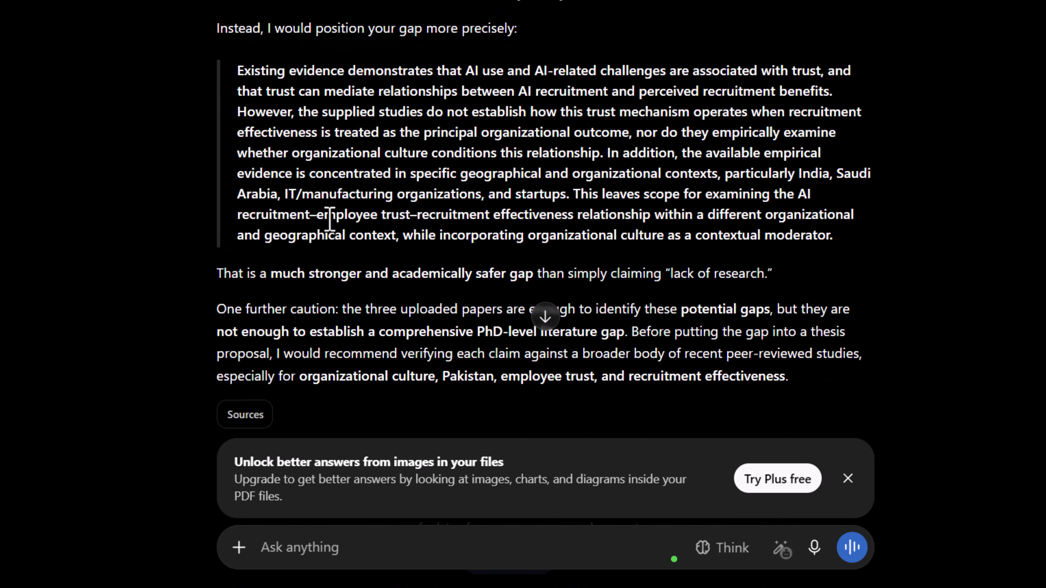
scroll(330, 220, "down", 4)
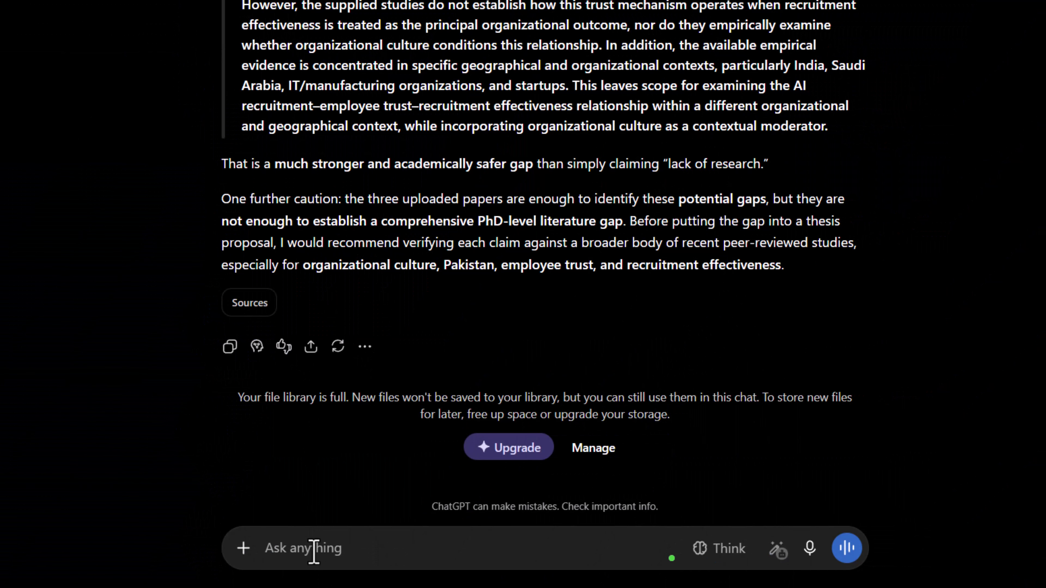
Send the follow-up prompt "resrach gap" and read the formulated research gap through to its one-line summary
left_click(313, 551)
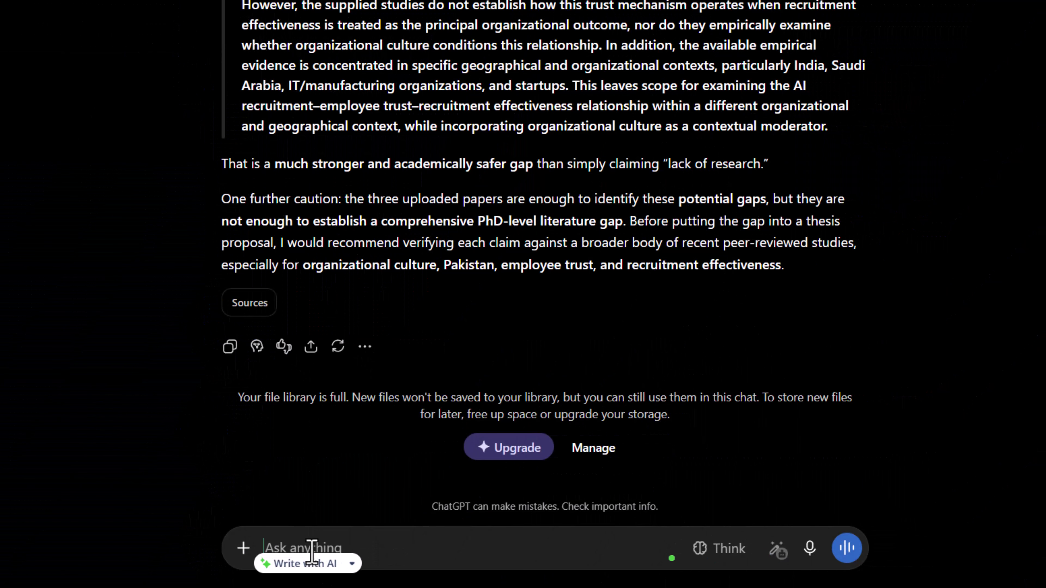
type("resrach gap")
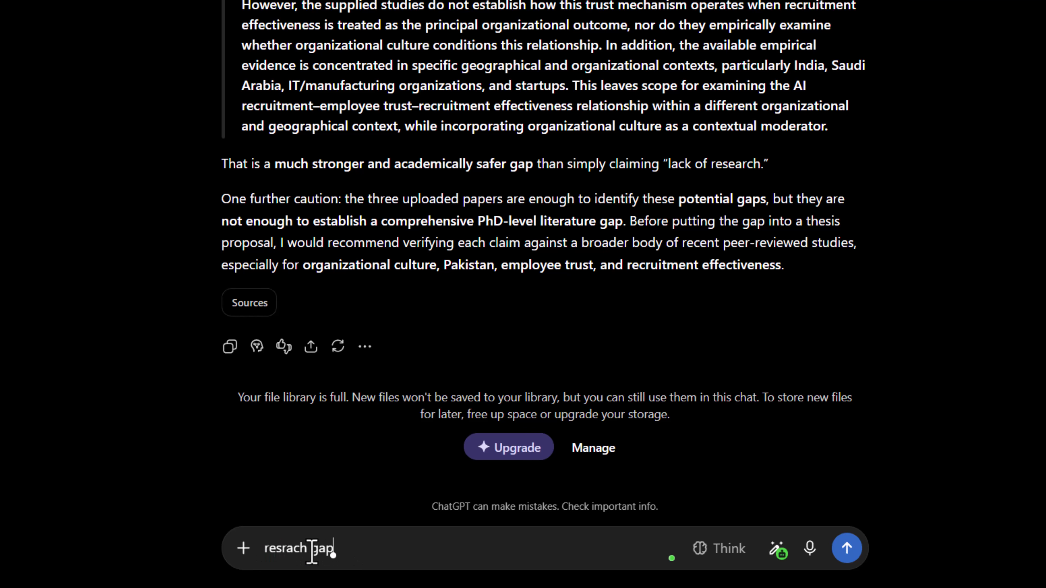
key("Return")
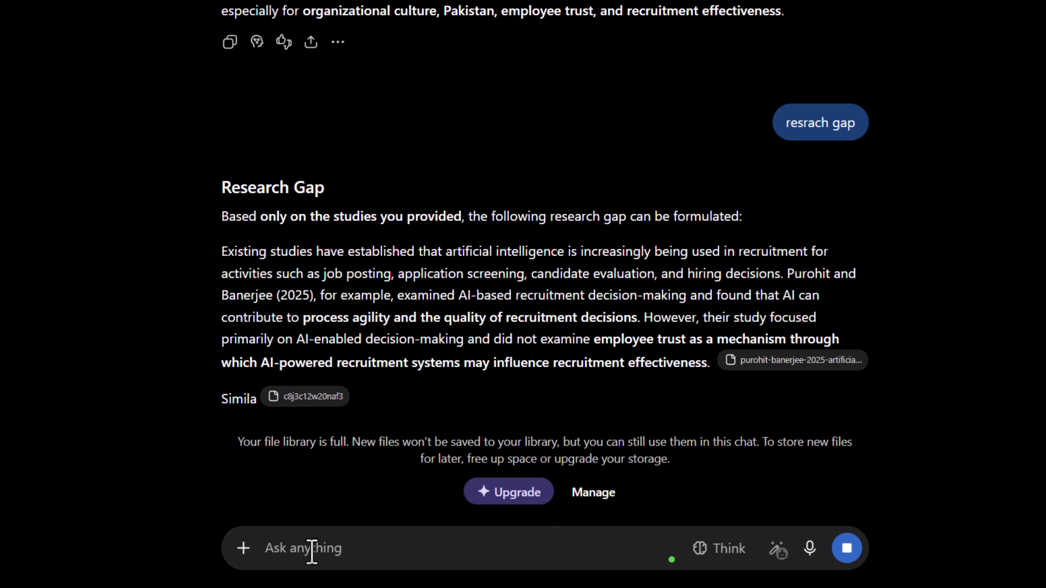
scroll(457, 284, "down", 2)
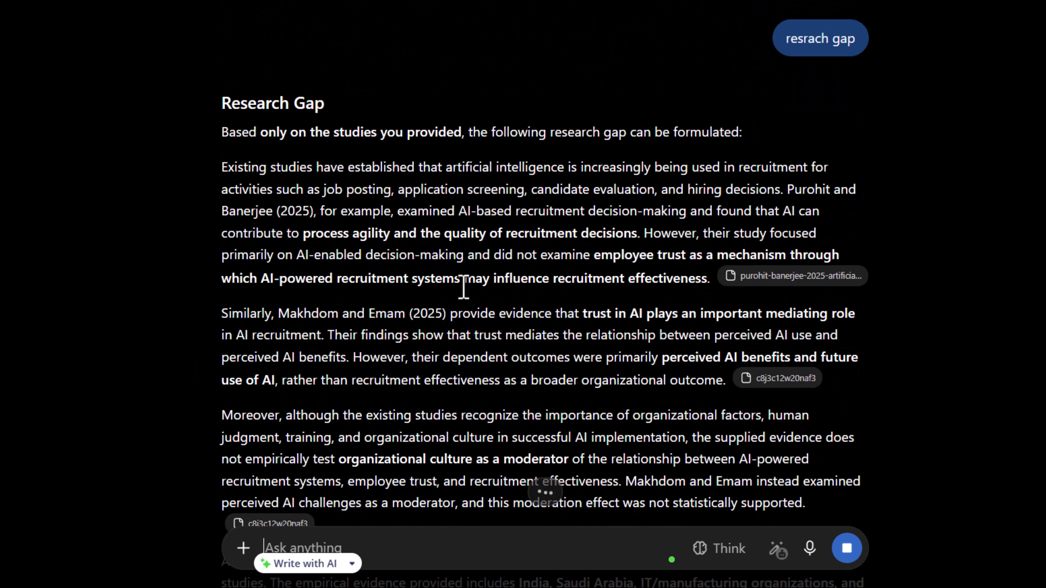
scroll(463, 288, "down", 4)
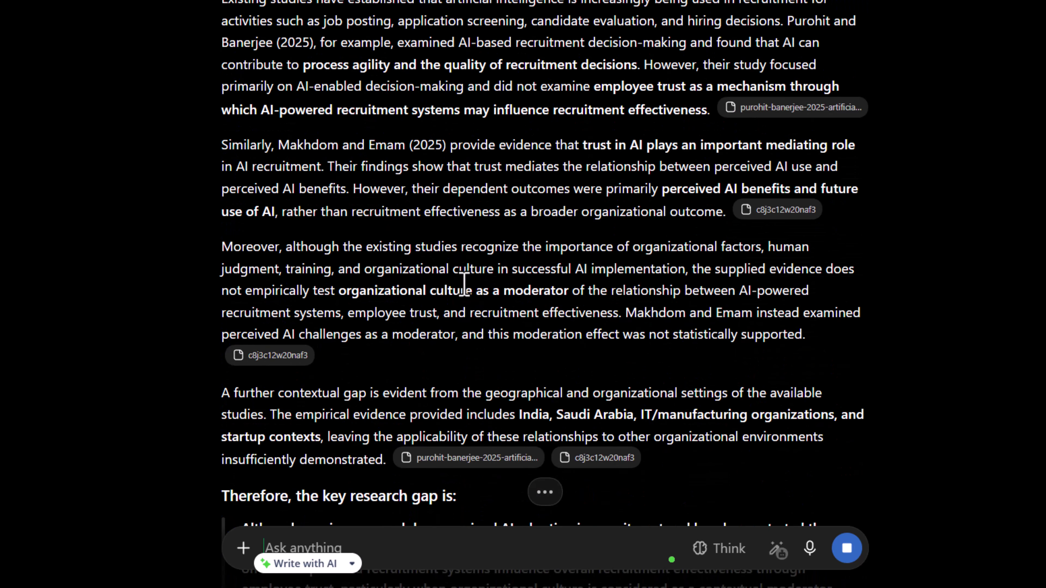
scroll(465, 284, "up", 2)
scroll(465, 288, "down", 2)
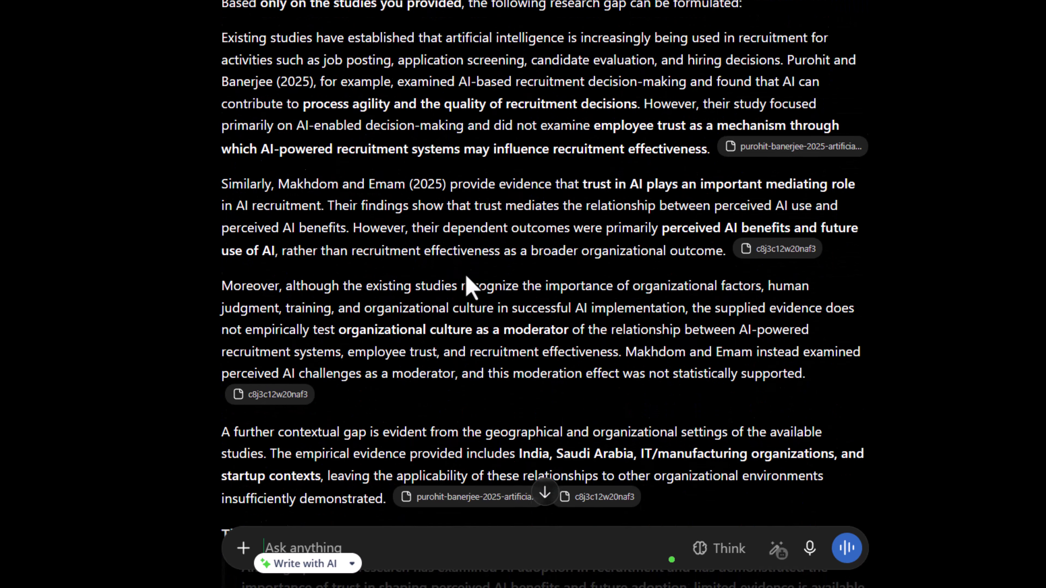
scroll(469, 282, "down", 2)
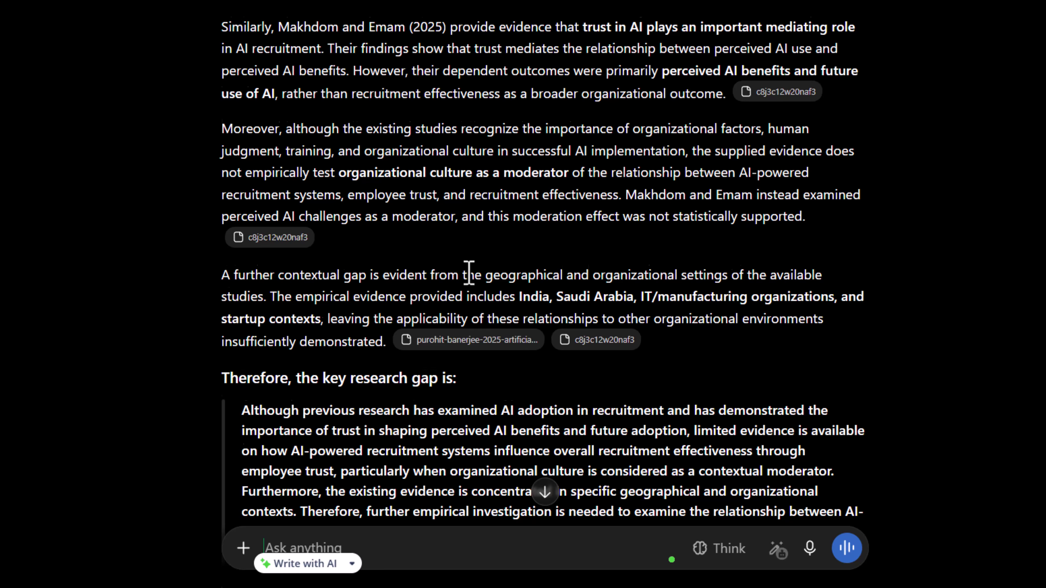
scroll(469, 272, "down", 4)
scroll(468, 262, "down", 4)
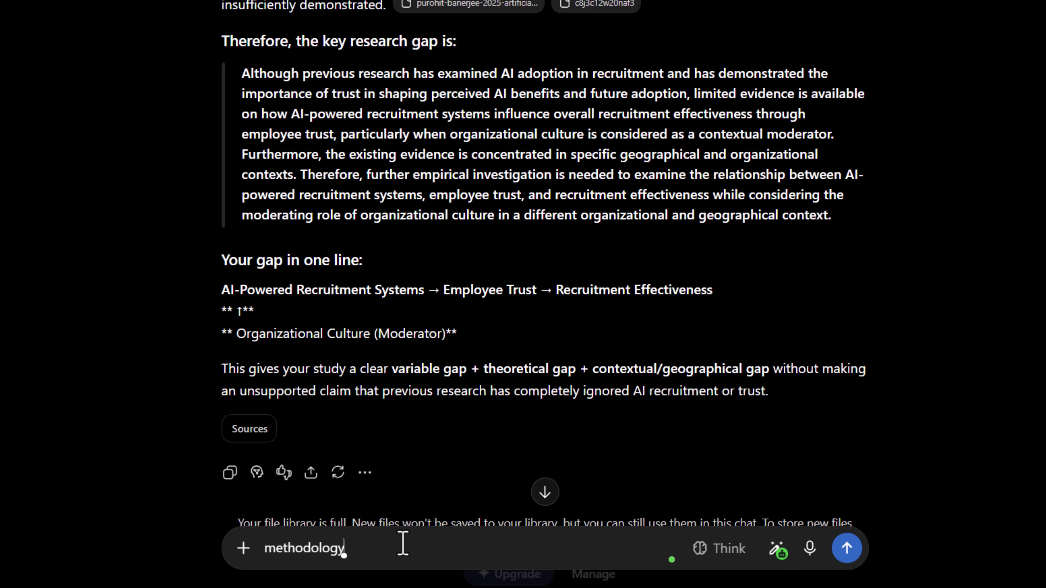
Send the follow-up prompt "methodology" and read the answer from research philosophy through the study variables
key("Return")
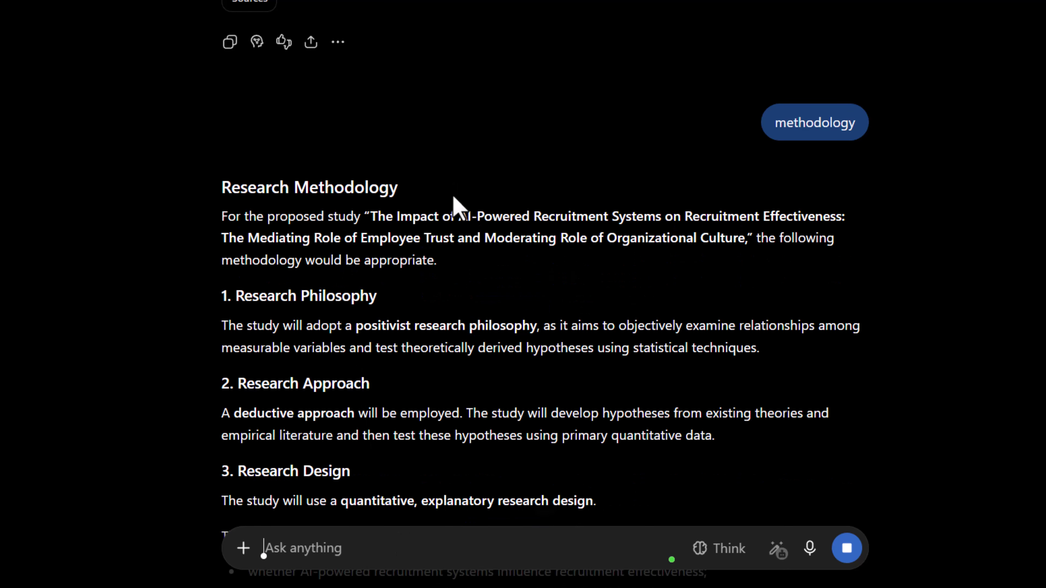
scroll(455, 198, "down", 4)
scroll(459, 202, "down", 2)
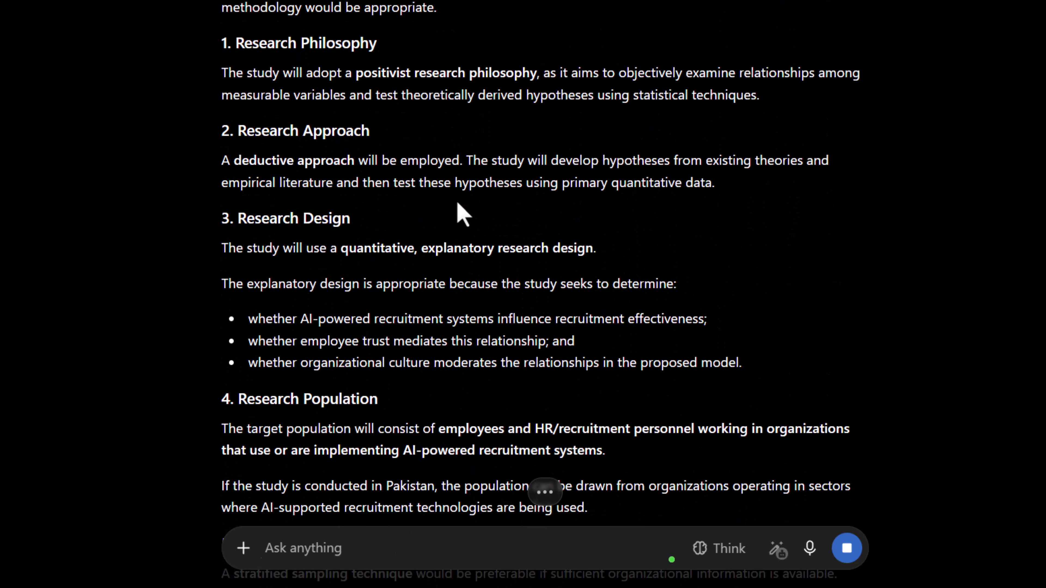
scroll(460, 214, "down", 4)
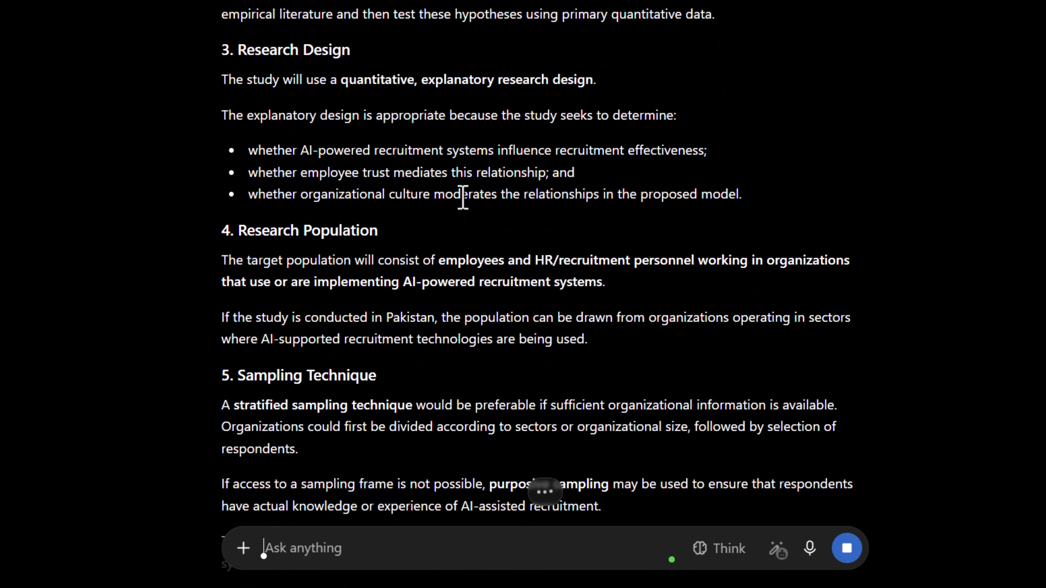
scroll(463, 195, "down", 5)
scroll(464, 203, "down", 4)
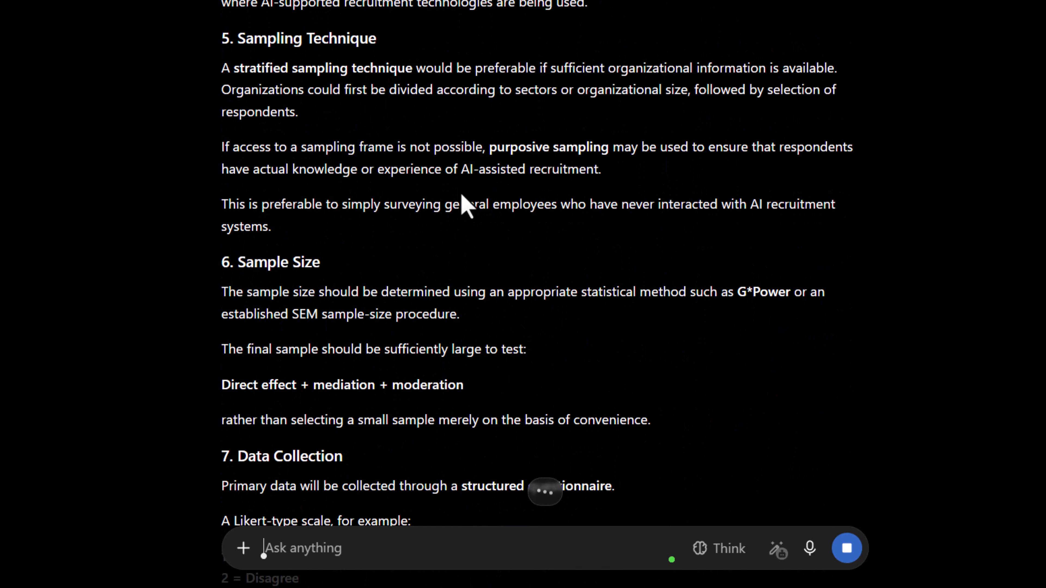
scroll(465, 205, "down", 4)
scroll(461, 197, "down", 2)
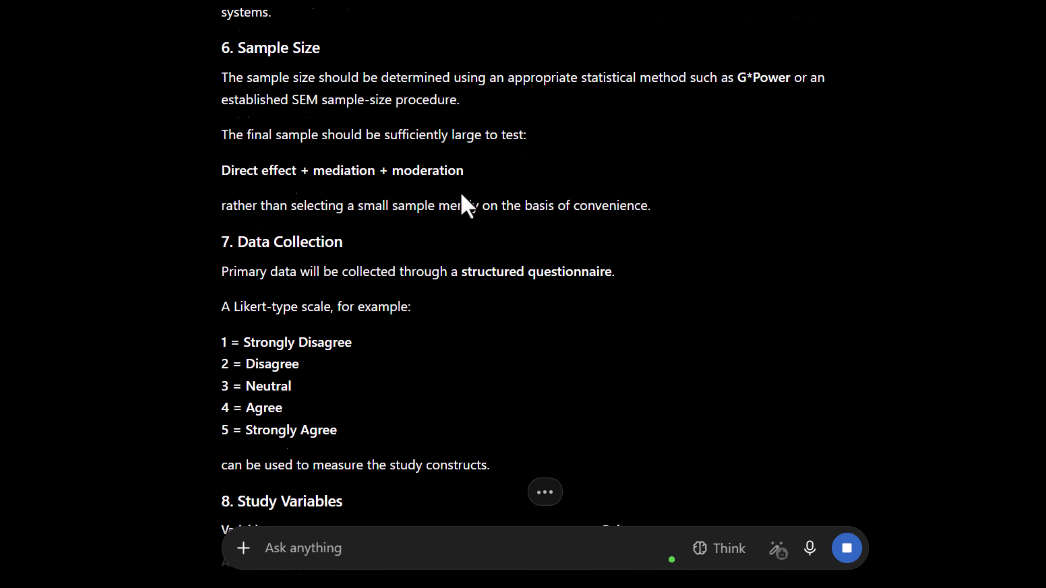
scroll(462, 197, "down", 2)
scroll(465, 206, "down", 4)
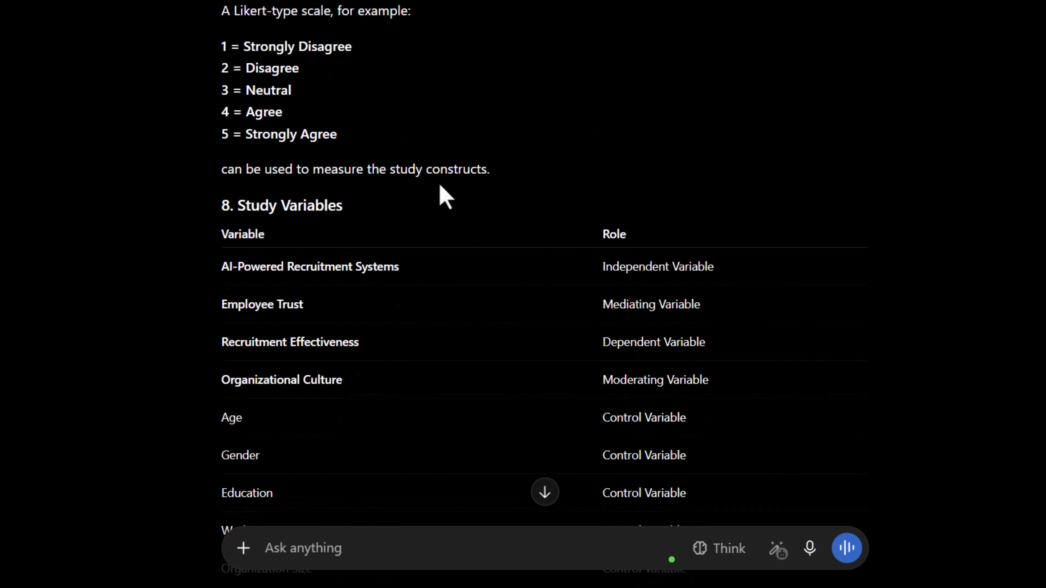
Examine the rest of the methodology answer, from the conceptual model and variable measurement to the recommended thesis chapter structure
scroll(445, 196, "down", 5)
scroll(445, 190, "down", 9)
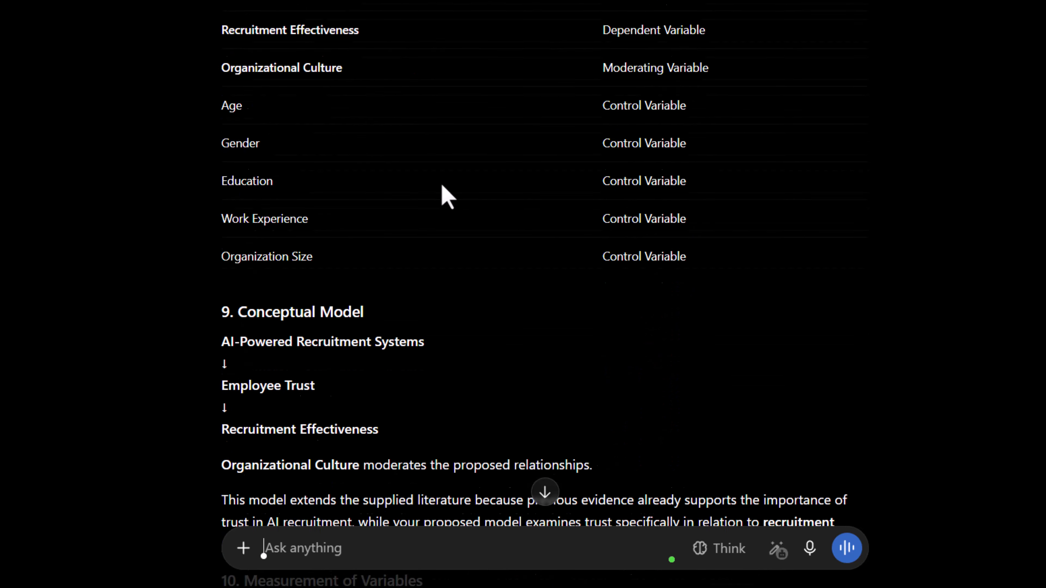
scroll(452, 193, "down", 12)
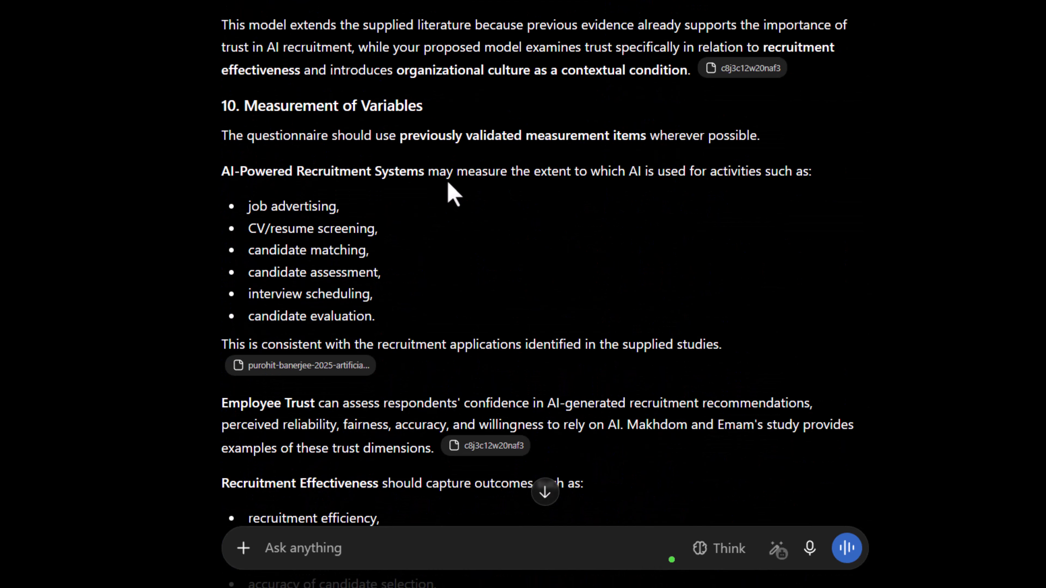
scroll(453, 193, "down", 4)
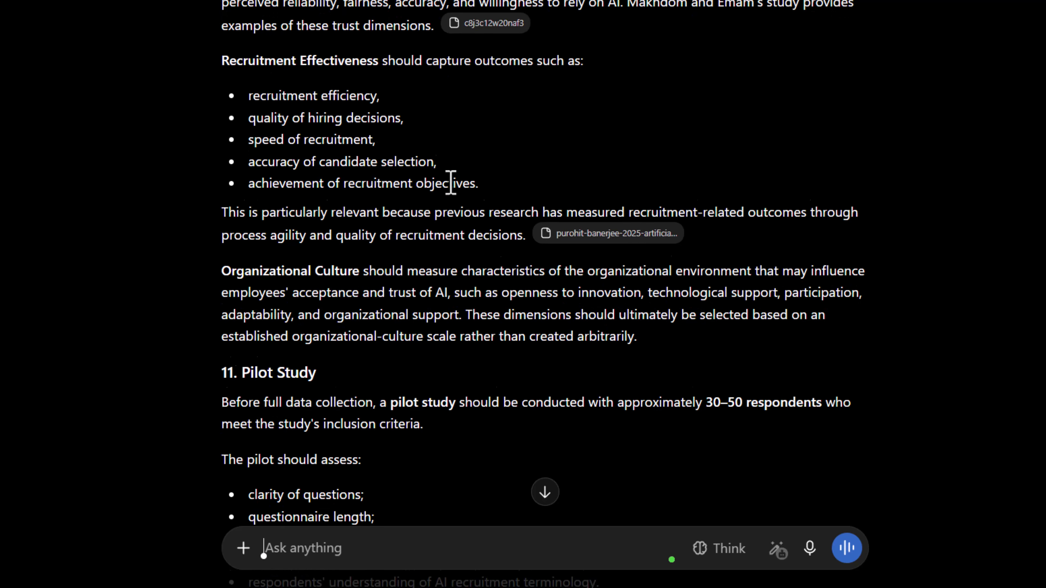
scroll(453, 193, "down", 15)
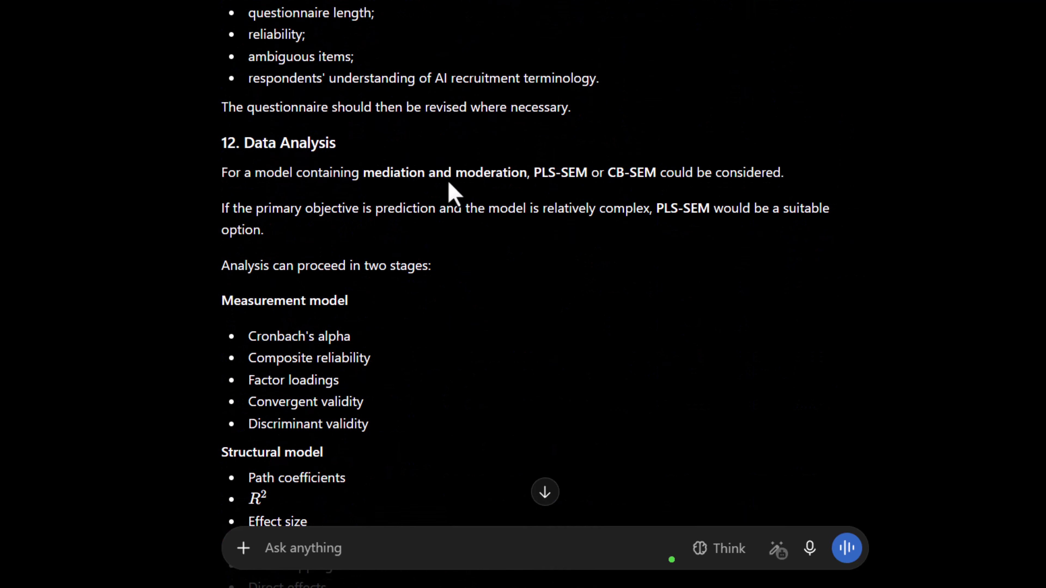
scroll(453, 194, "down", 6)
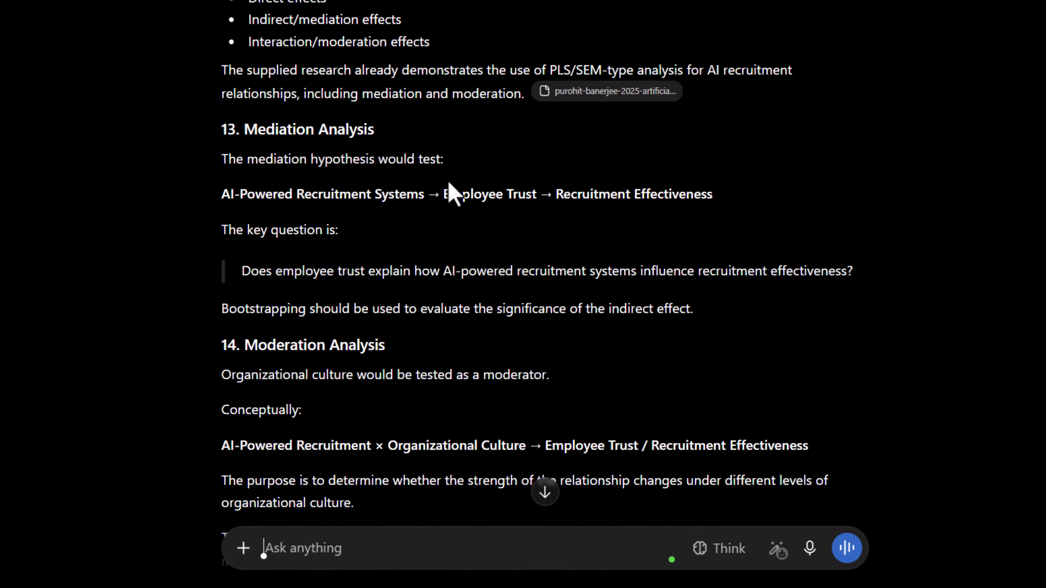
scroll(453, 193, "down", 14)
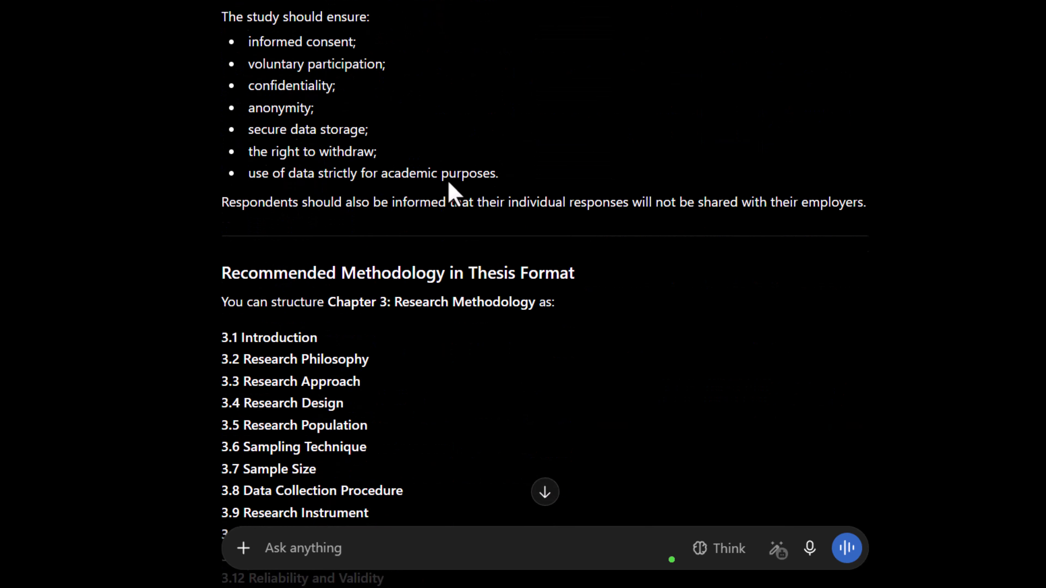
Send the follow-up prompt "conceptual frame work" and read the answer from the proposed model through the variables, hypotheses and theoretical logic
scroll(451, 191, "down", 11)
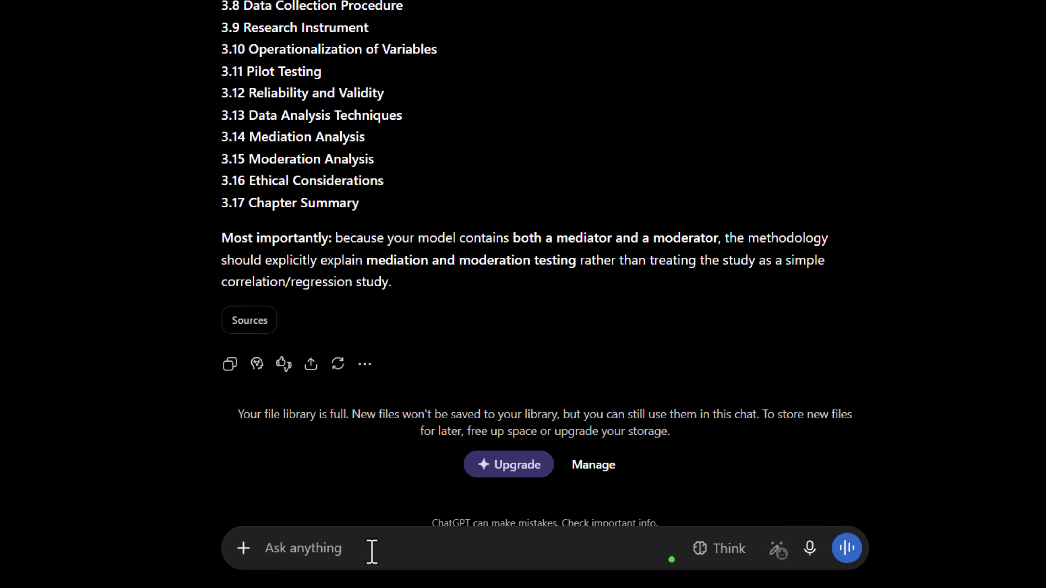
type("conde")
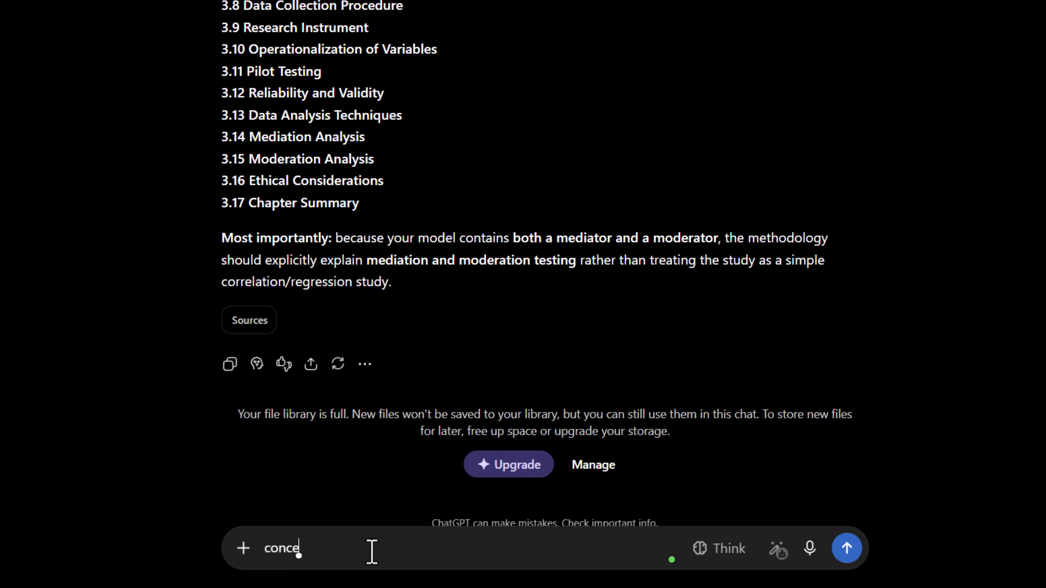
type("ptual frame work")
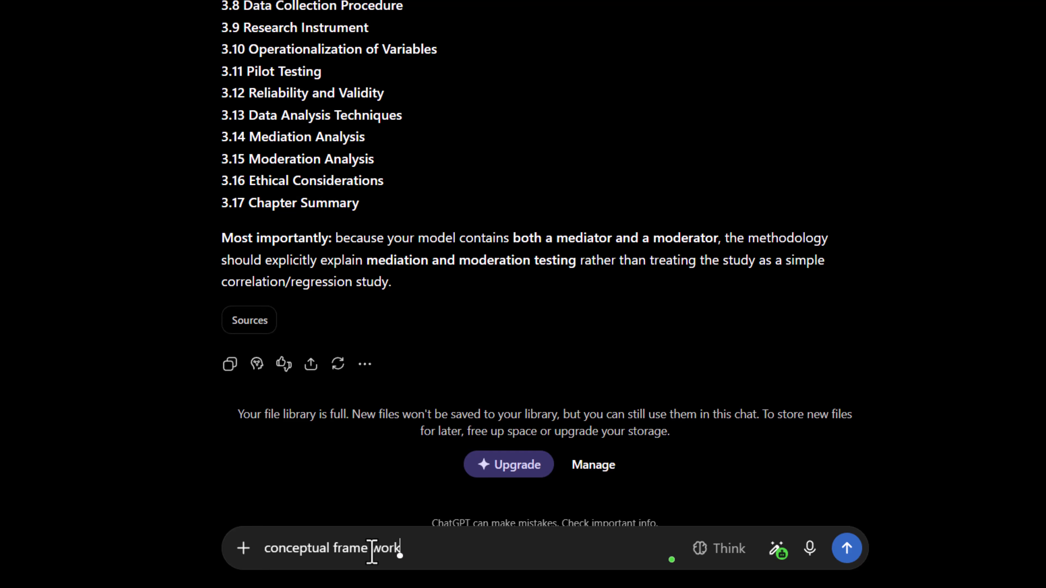
key("Return")
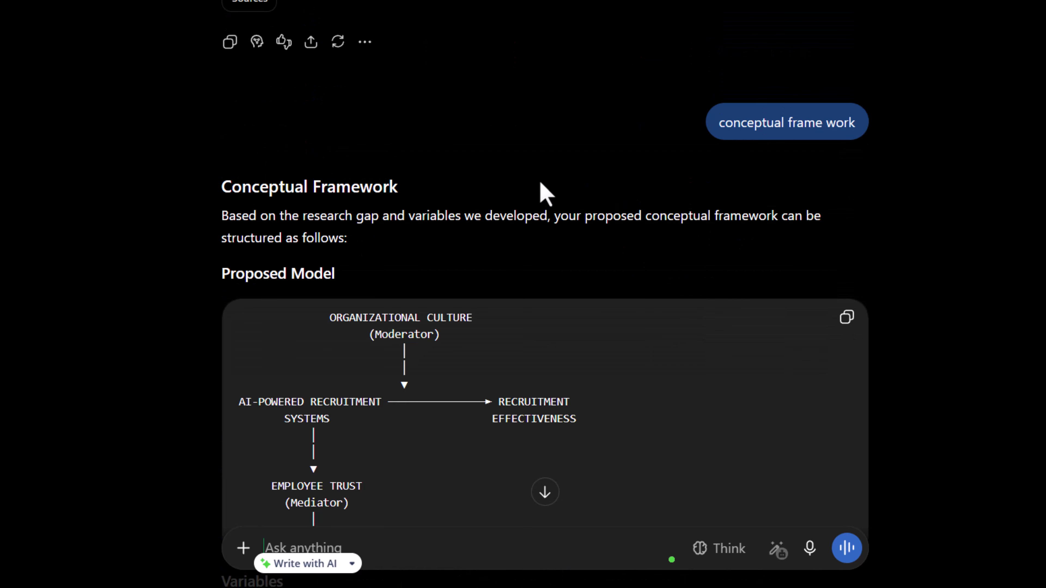
scroll(541, 184, "down", 3)
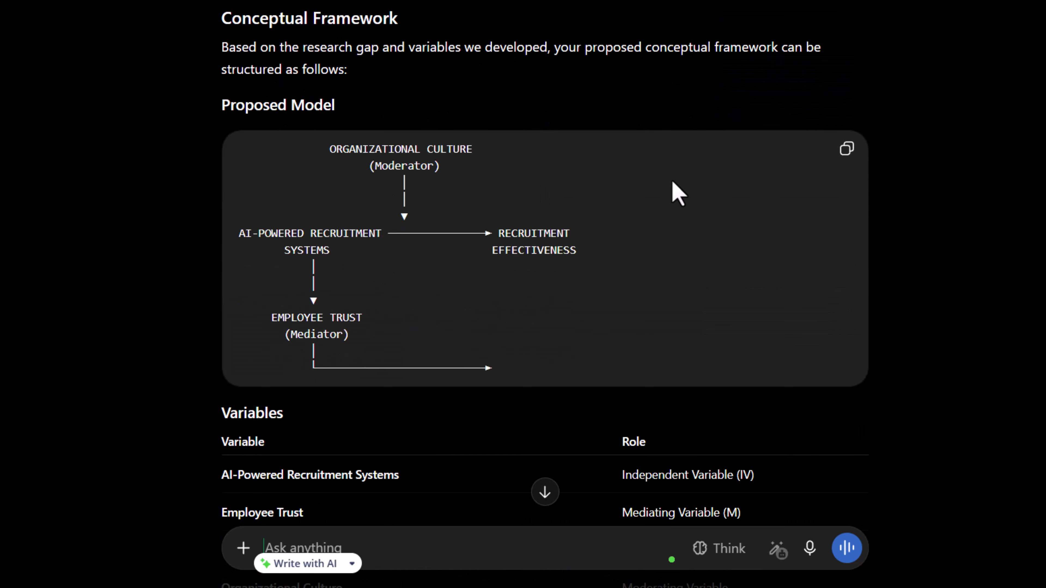
scroll(673, 194, "down", 12)
scroll(677, 197, "down", 6)
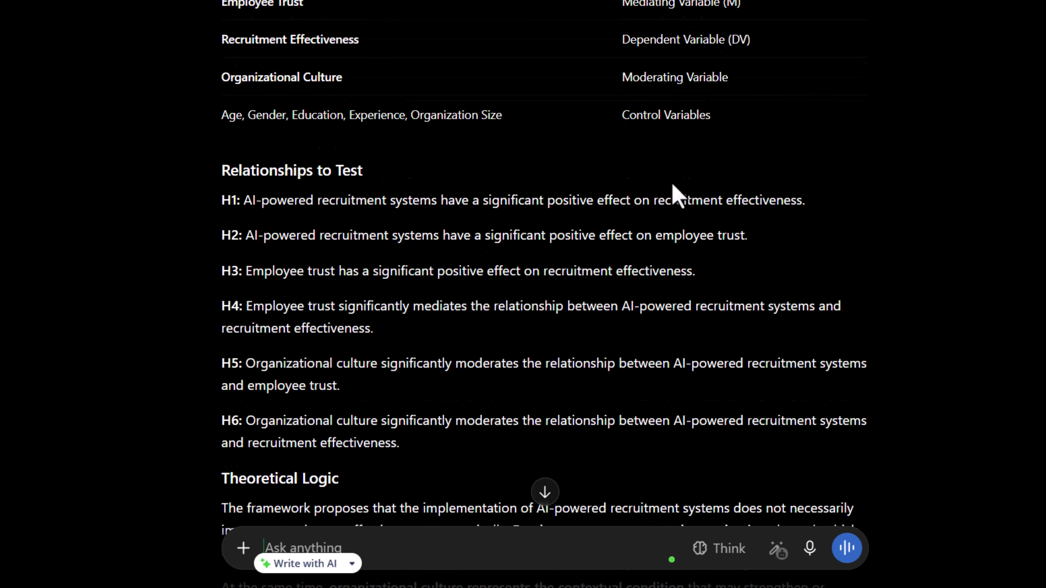
scroll(676, 182, "down", 8)
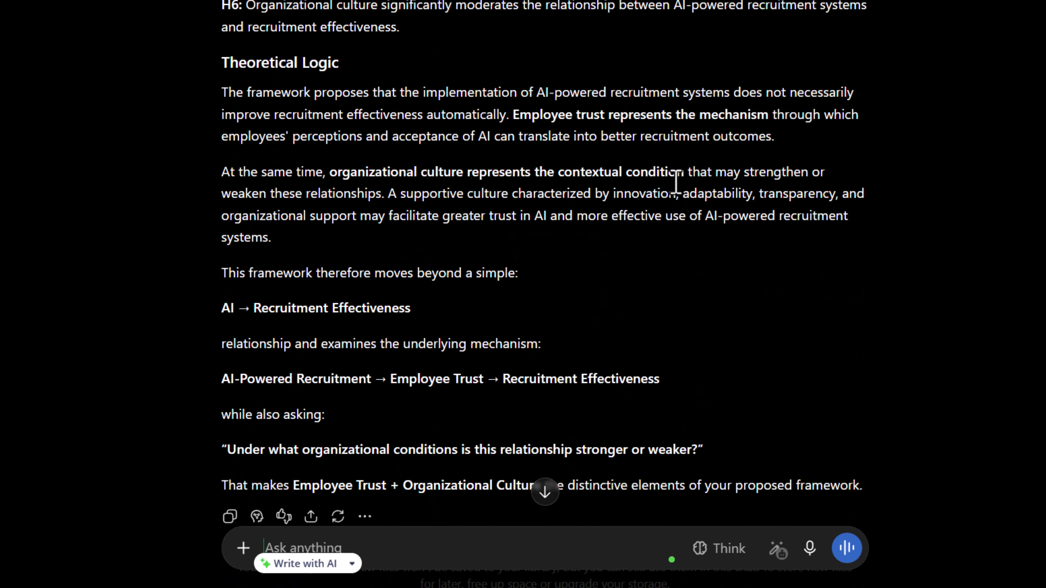